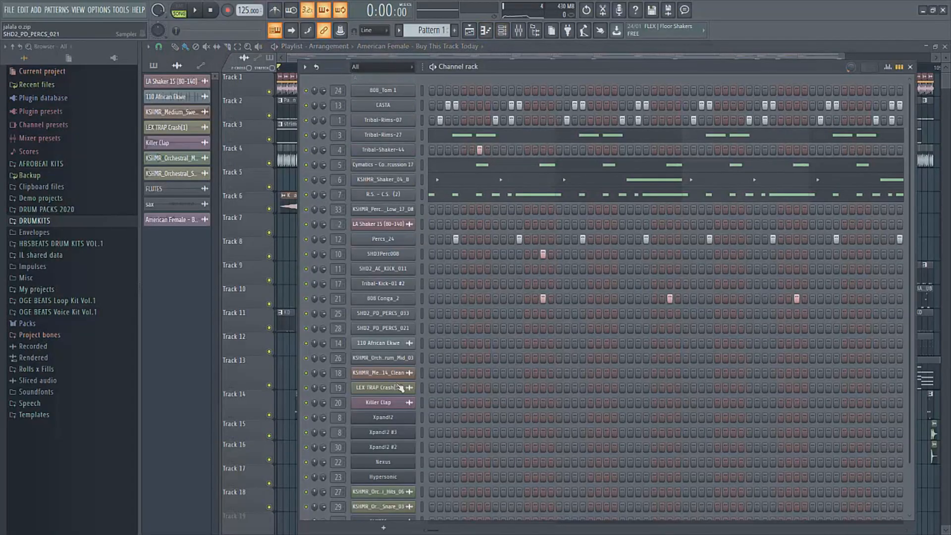
Start a new project, discarding the changes to jalala o.zip
scroll(411, 182, "down", 3)
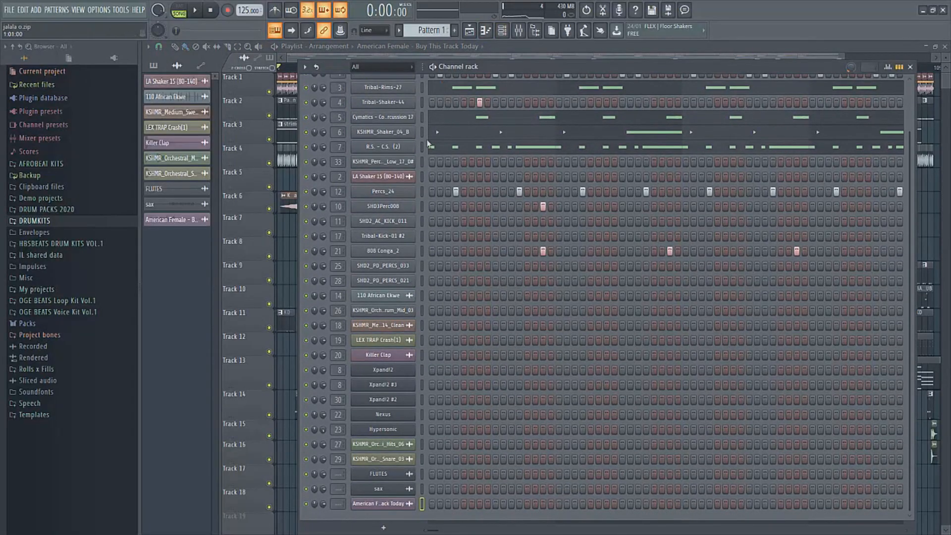
left_click(469, 31)
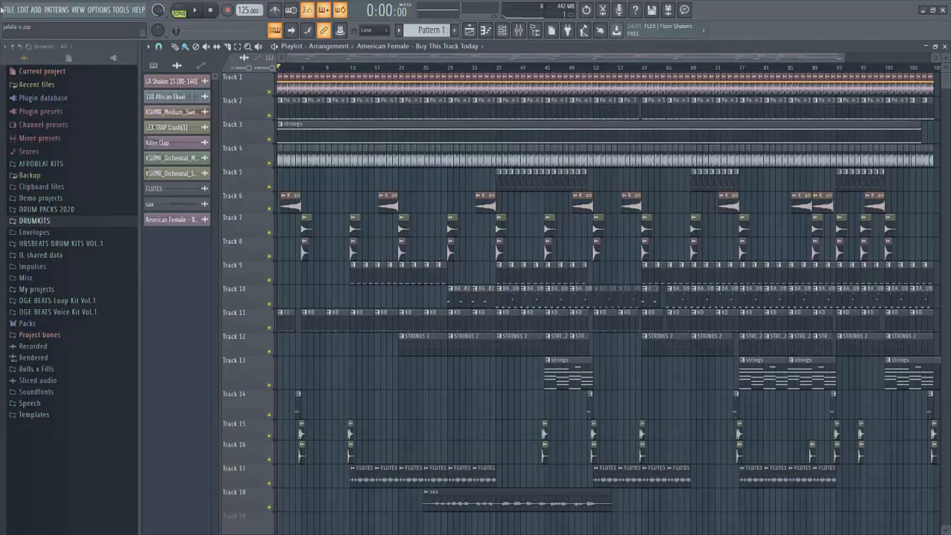
left_click(8, 10)
left_click(10, 24)
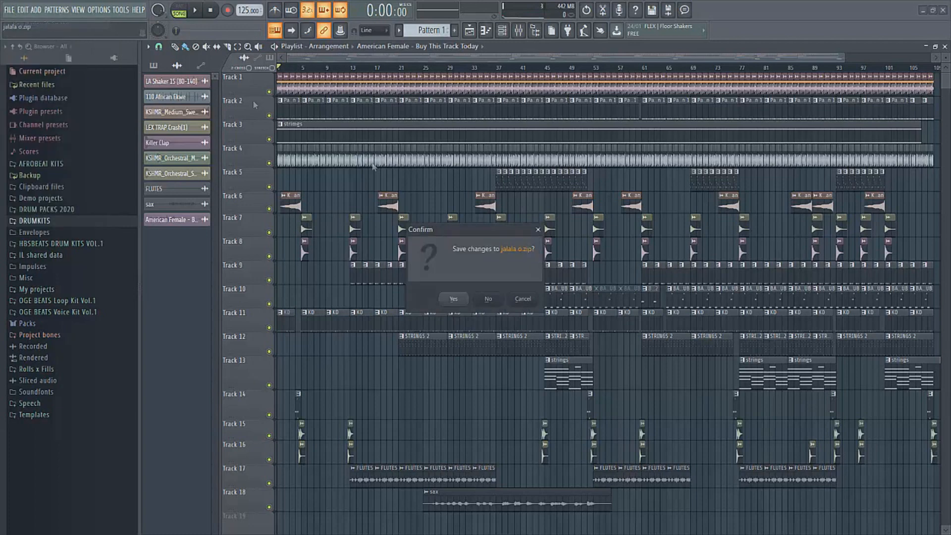
left_click(488, 299)
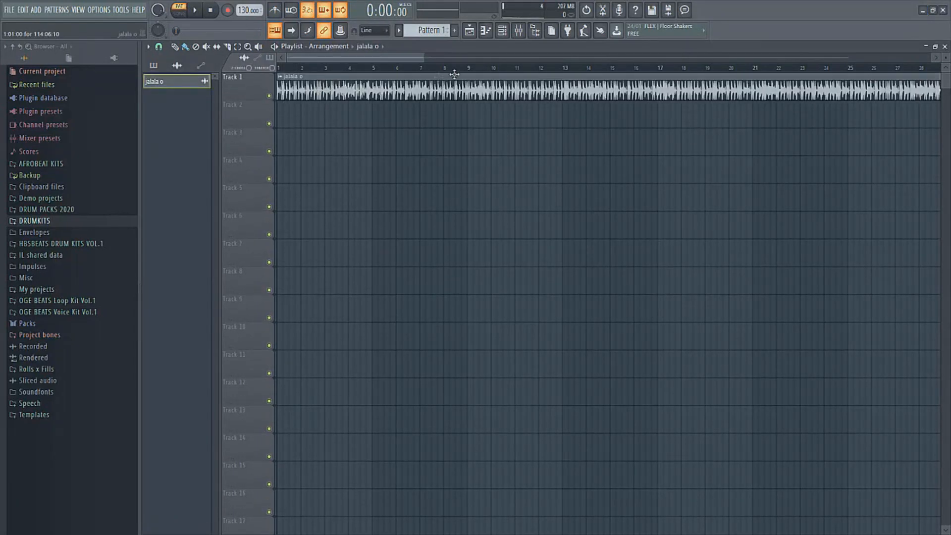
Play the jalala o audio clip on Track 1 from the start and inspect its waveform along the timeline
left_click_drag(430, 59, 853, 67)
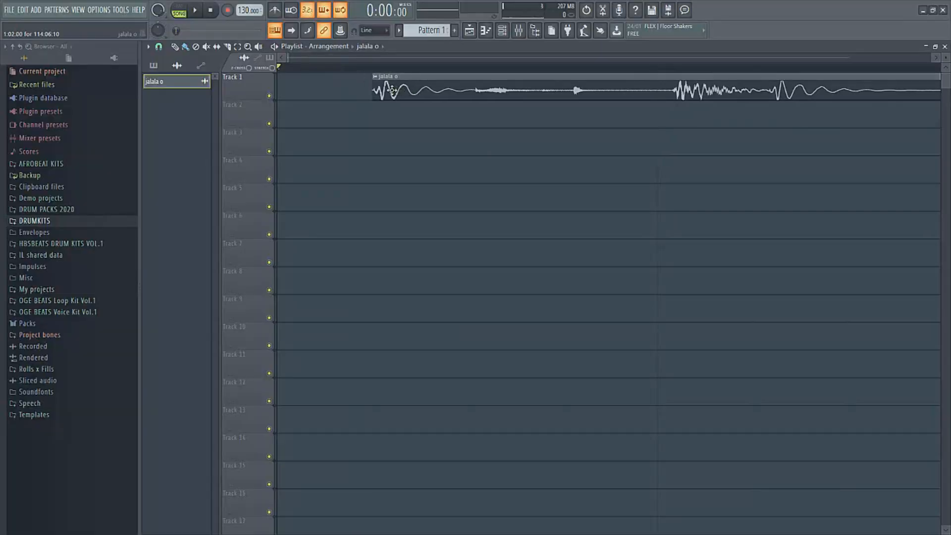
key("space")
scroll(415, 128, "down", 10)
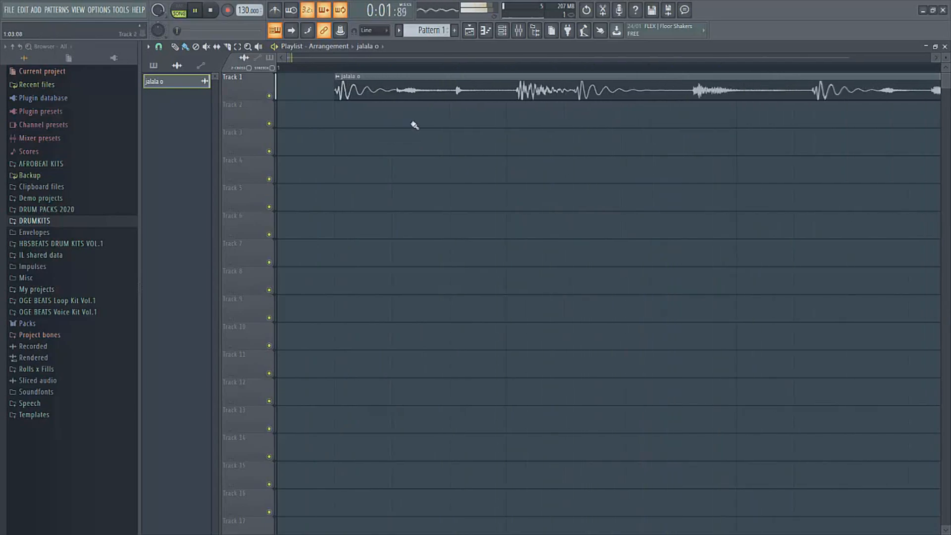
scroll(415, 126, "down", 8)
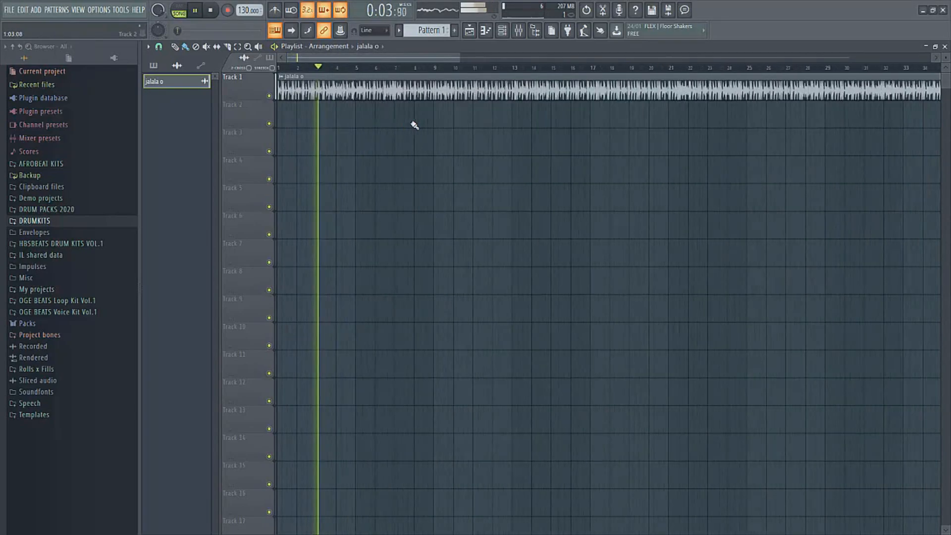
scroll(415, 126, "down", 2)
scroll(415, 126, "up", 3)
scroll(415, 126, "down", 1)
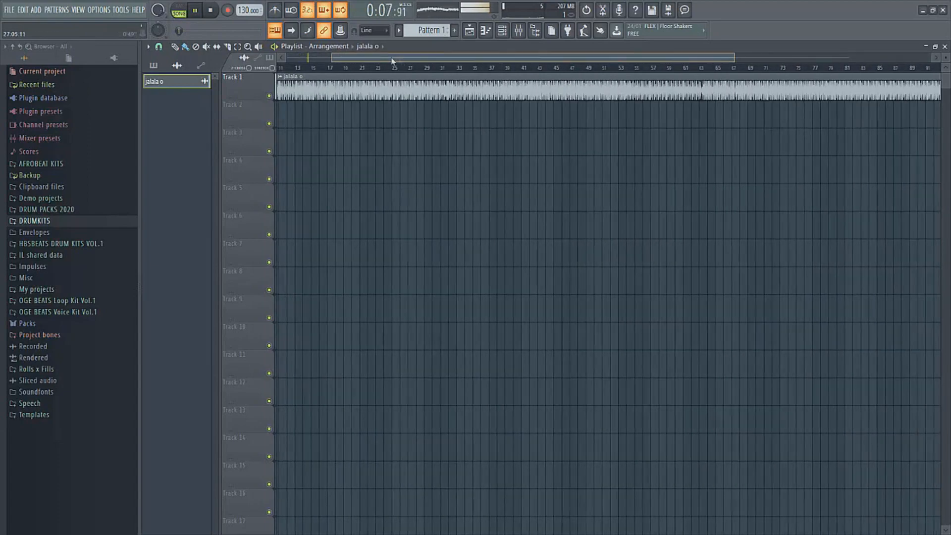
left_click_drag(390, 57, 341, 58)
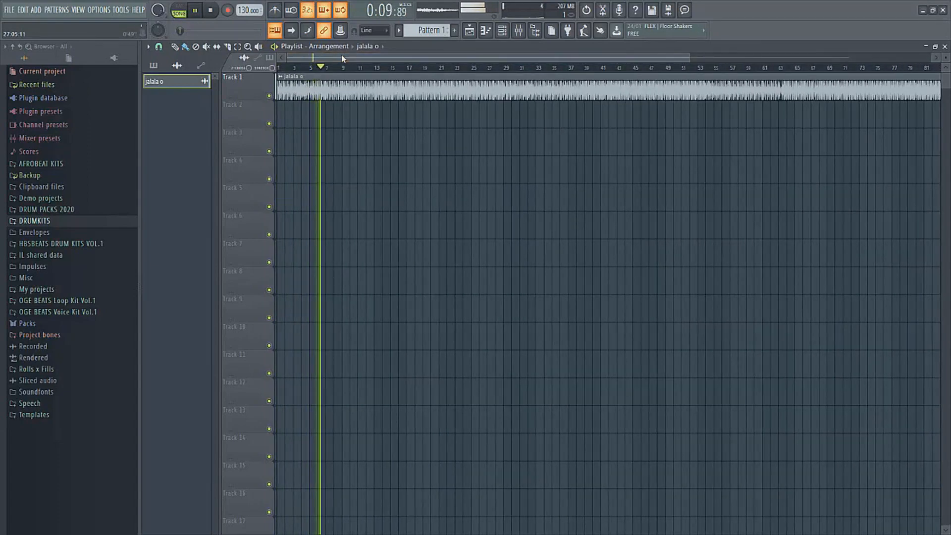
key("space")
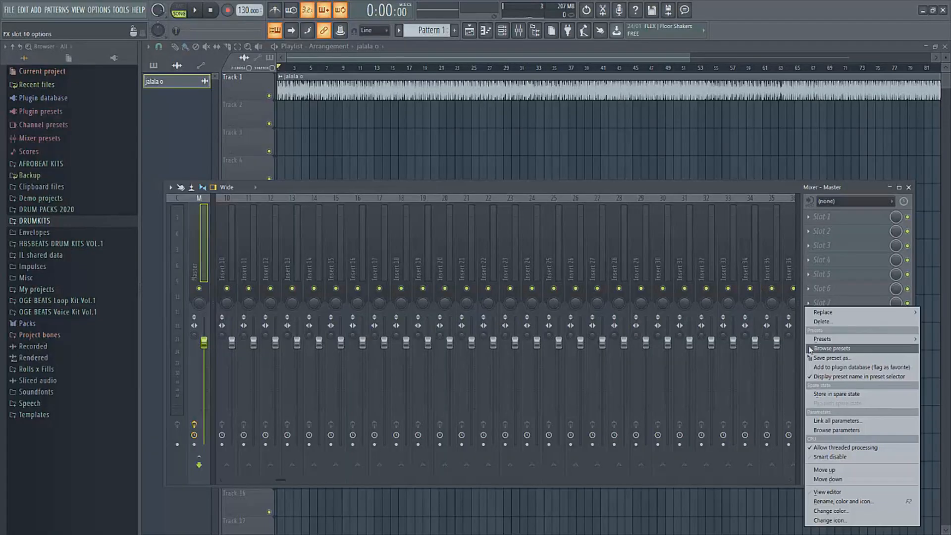
Delete the effect in slot 10 of the Master mixer track and load Fruity Multiband Compressor into slot 4
left_click(831, 321)
left_click(525, 305)
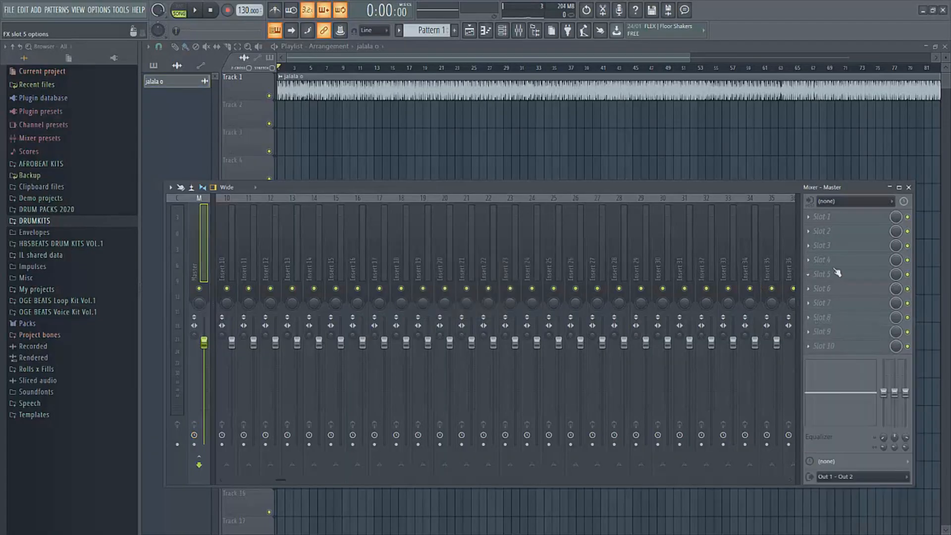
left_click(834, 261)
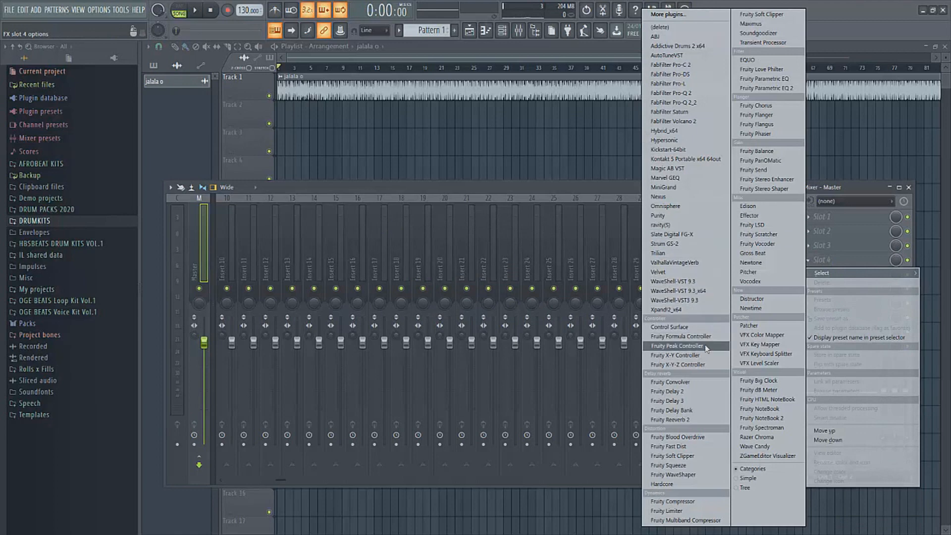
left_click(708, 520)
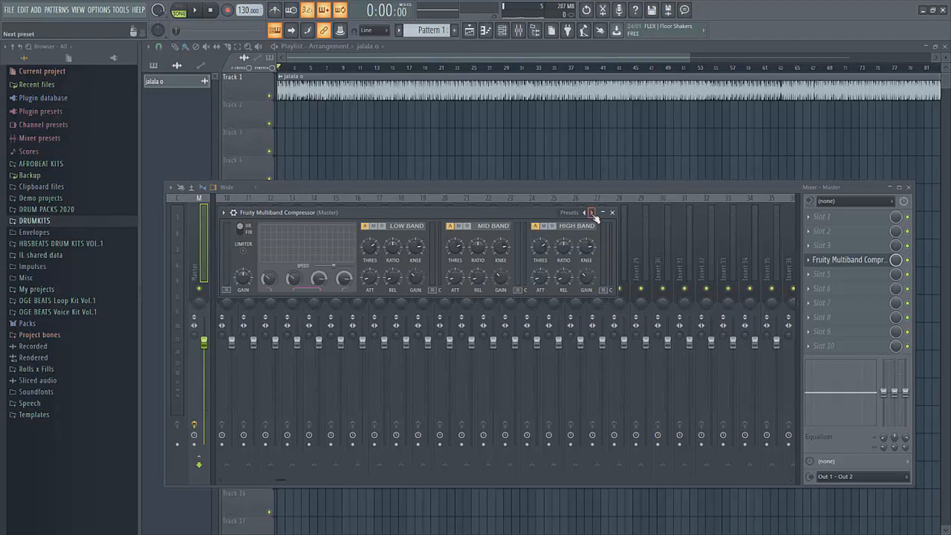
Apply the General purpose 2 preset to Fruity Multiband Compressor and audition the track with it
left_click(591, 213)
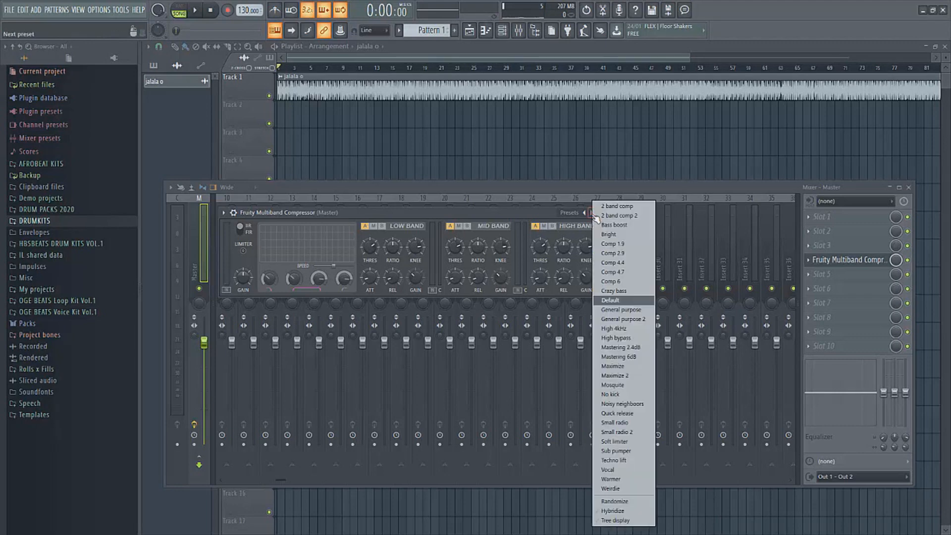
left_click(635, 320)
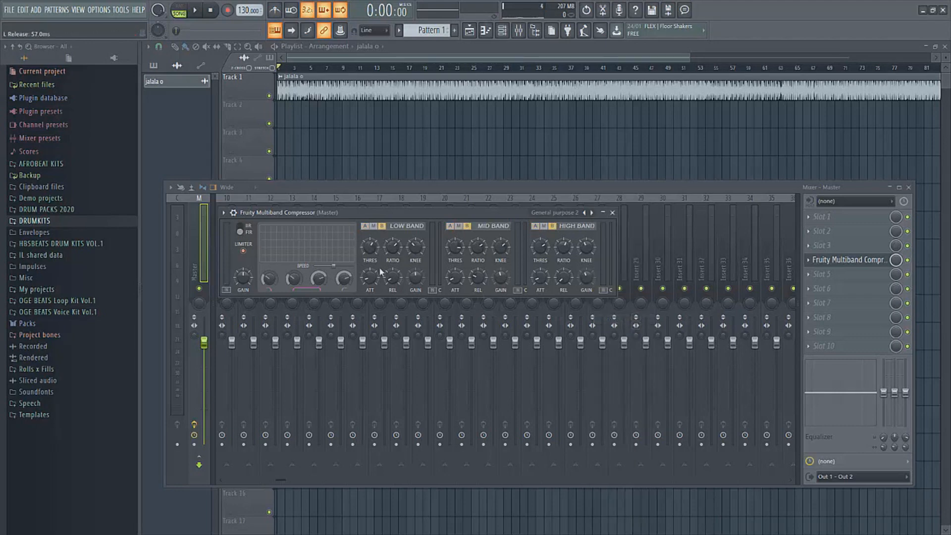
left_click(200, 13)
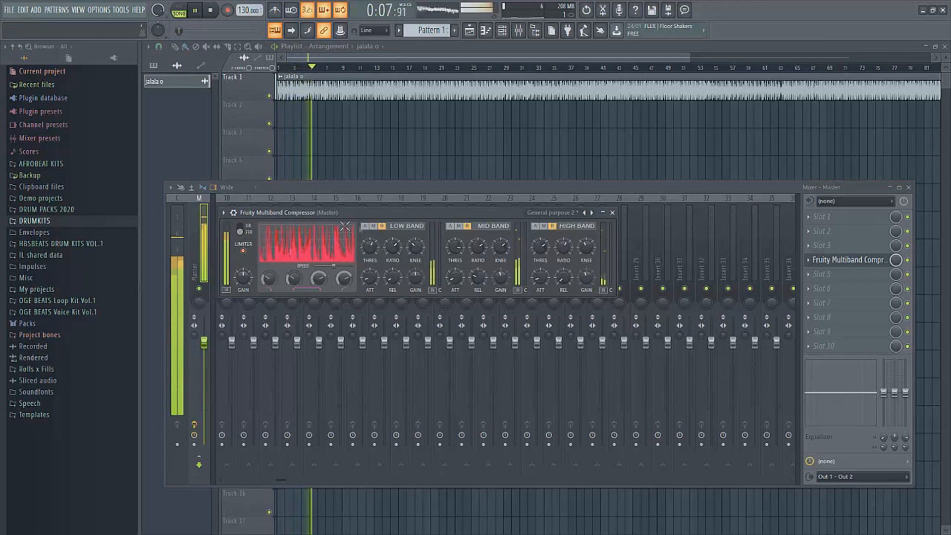
key("space")
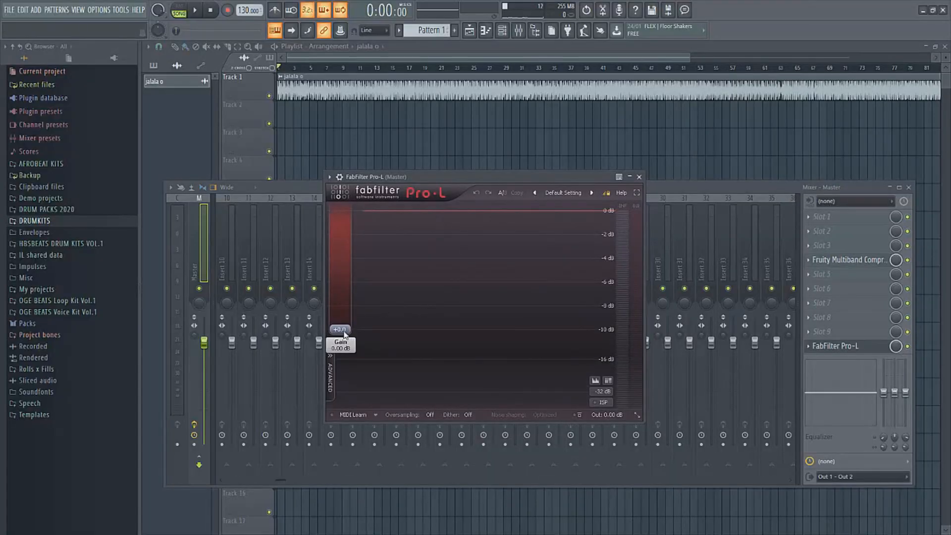
Raise the FabFilter Pro-L gain on the Master to about +6.5 dB and audition the limited track
left_click_drag(345, 333, 349, 304)
key("space")
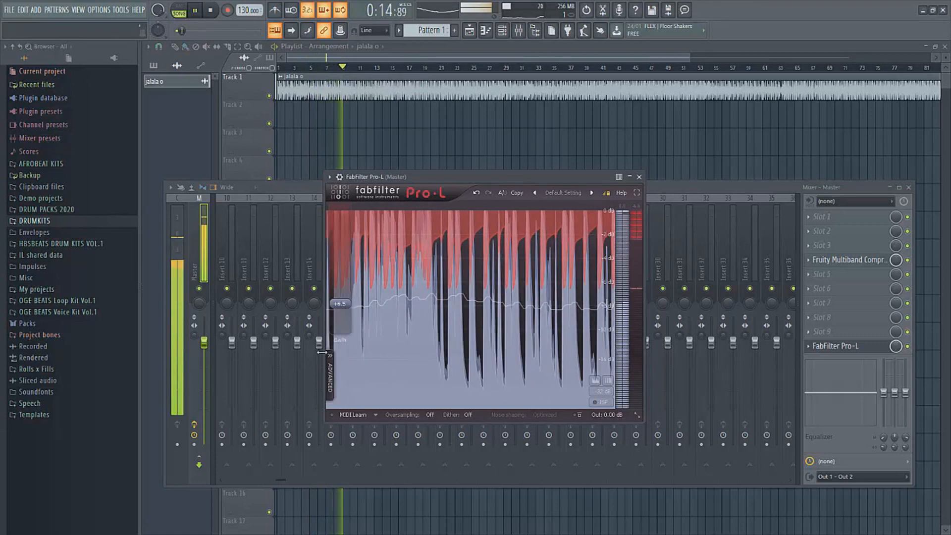
key("space")
left_click(639, 176)
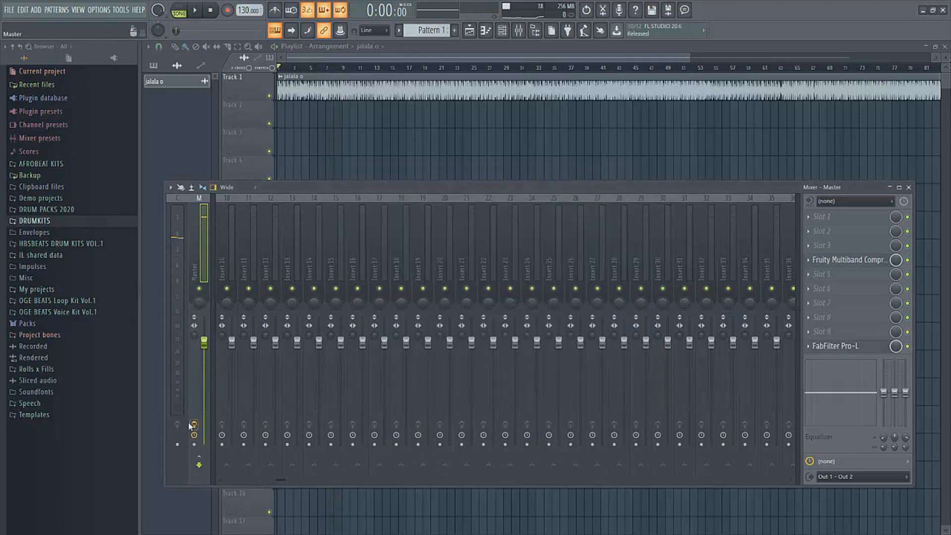
key("space")
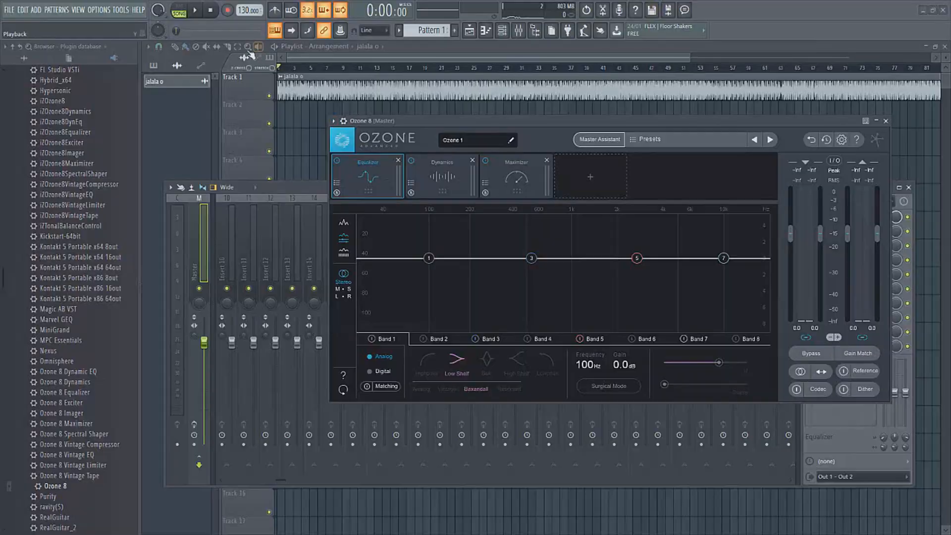
Select the playlist time range from about bar 14 to bar 26 for looped playback
left_click(238, 46)
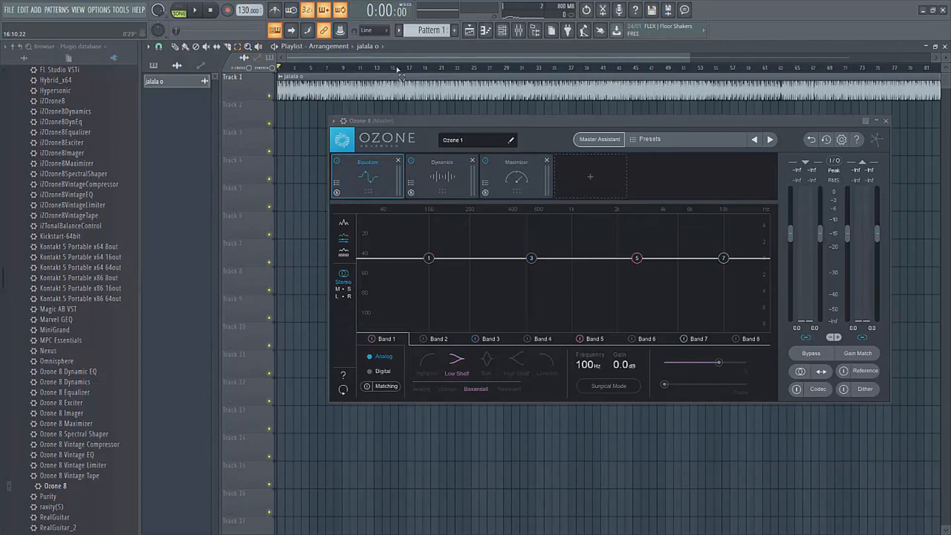
left_click_drag(388, 70, 485, 85)
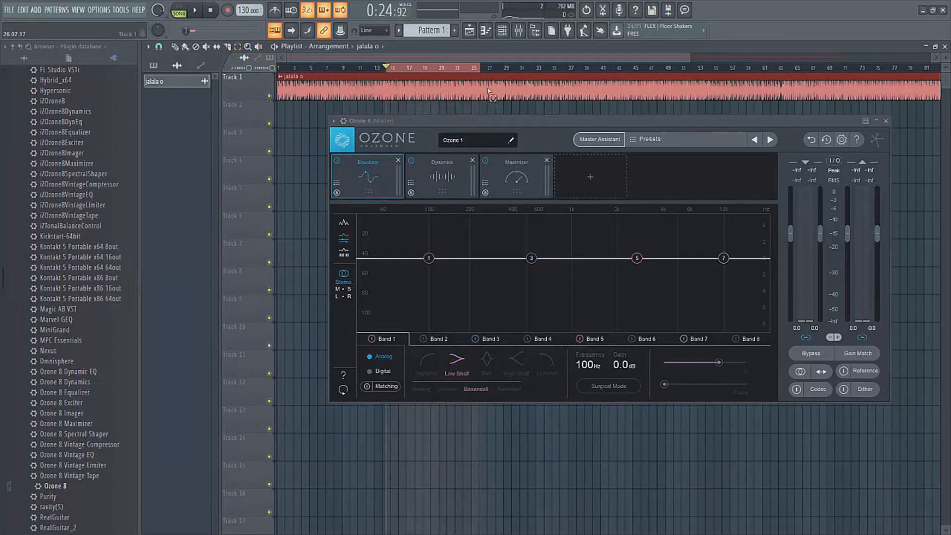
Remove the Maximizer, Dynamics and Equalizer modules from the Ozone 8 signal chain
left_click(547, 160)
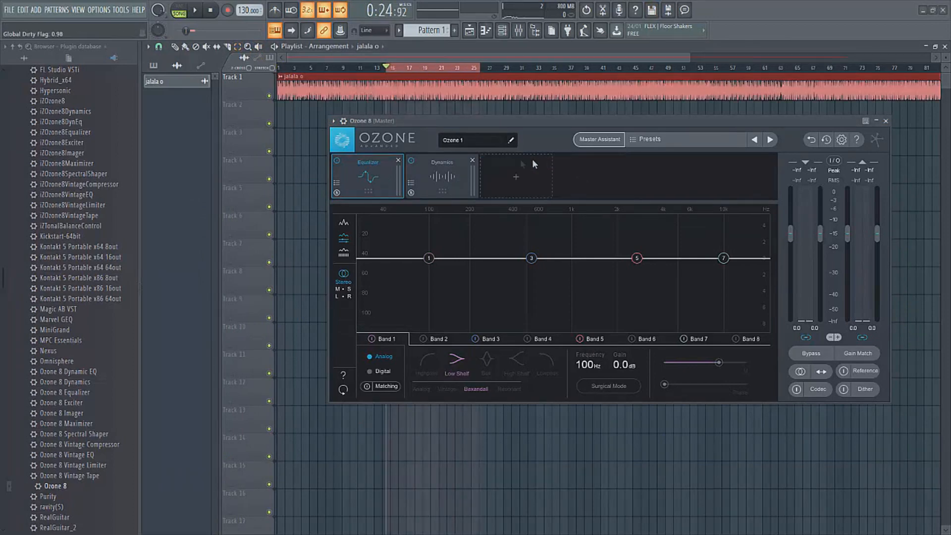
left_click(473, 161)
left_click(398, 160)
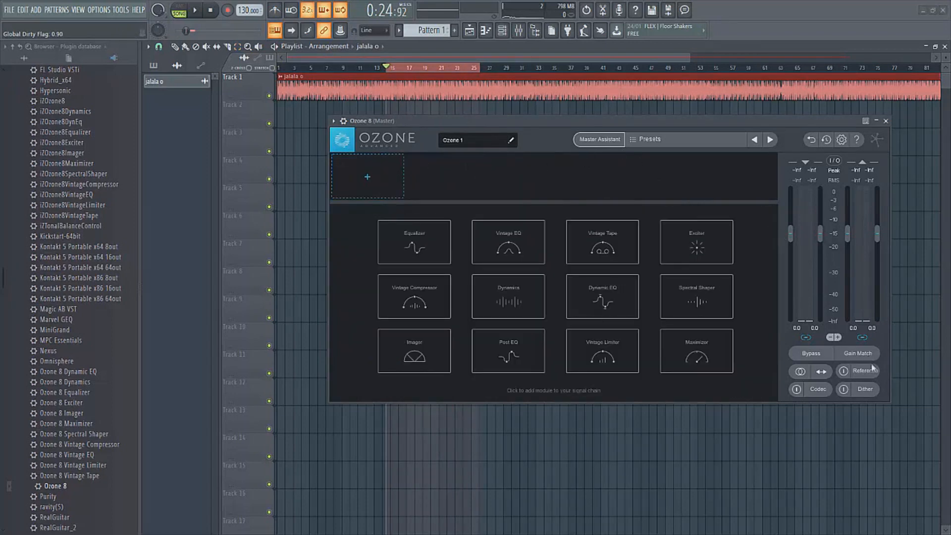
Enable Reference in Ozone 8 and import Late_Truth from the iTunes music folder as the reference track
left_click(860, 375)
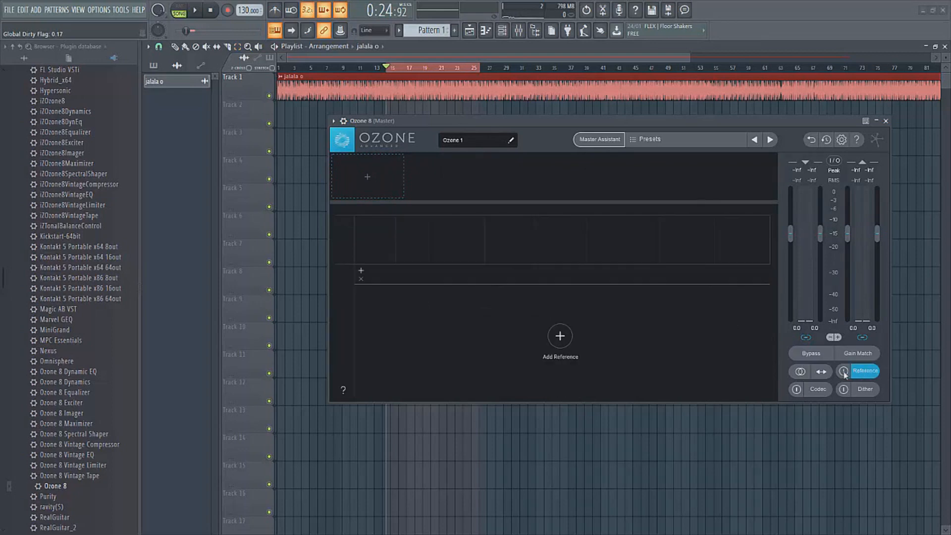
left_click(844, 373)
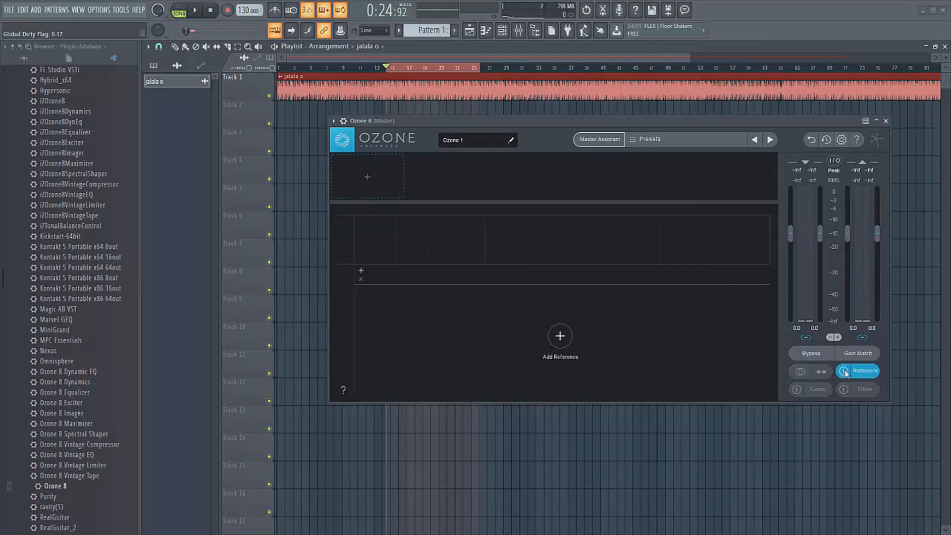
left_click(561, 336)
double_click(405, 202)
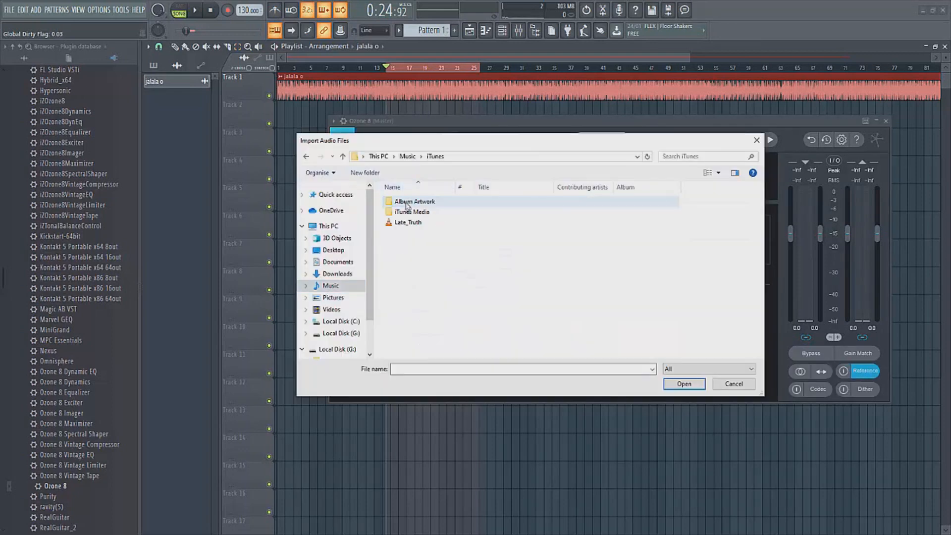
left_click(413, 224)
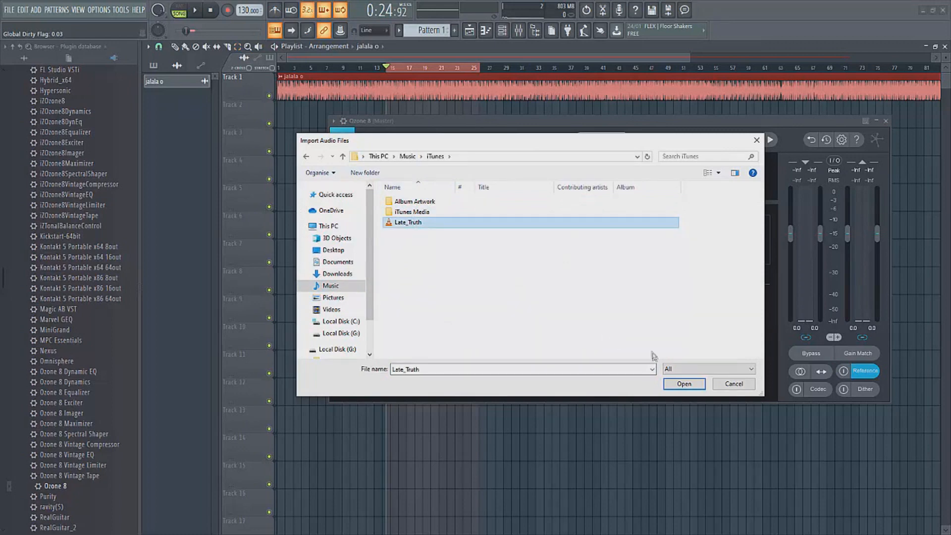
left_click(681, 385)
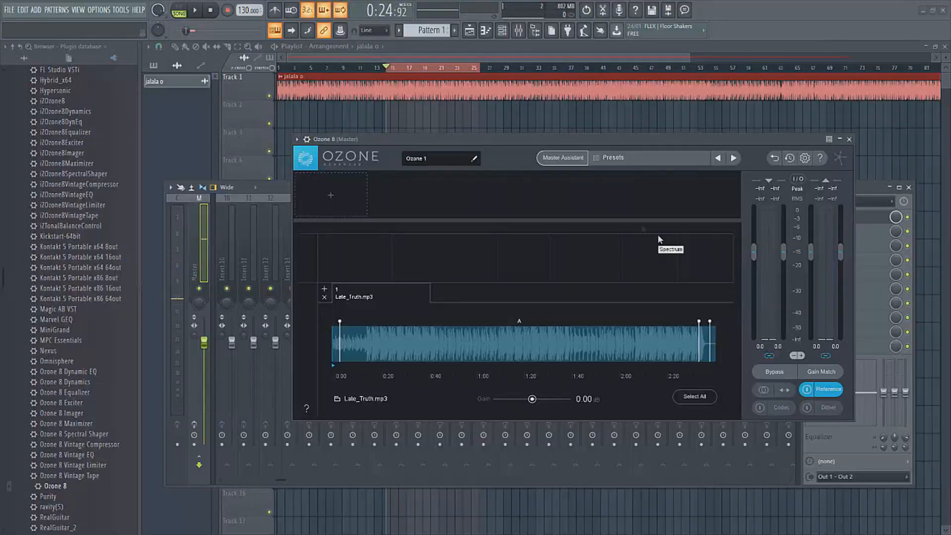
left_click(556, 158)
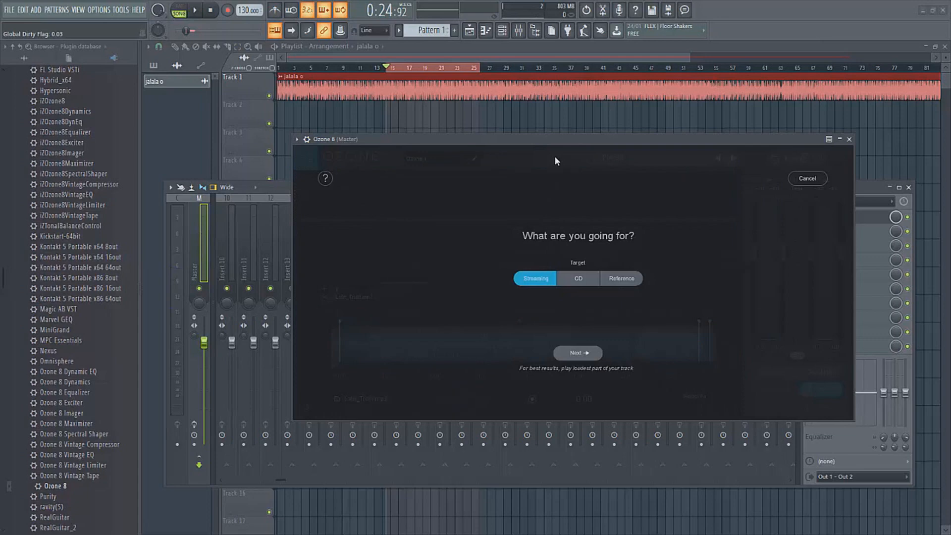
left_click(622, 282)
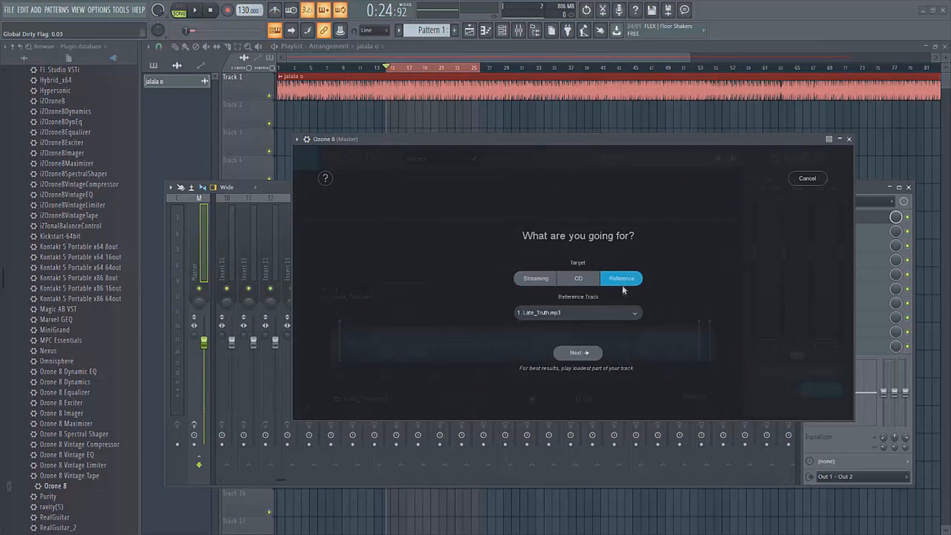
left_click(577, 354)
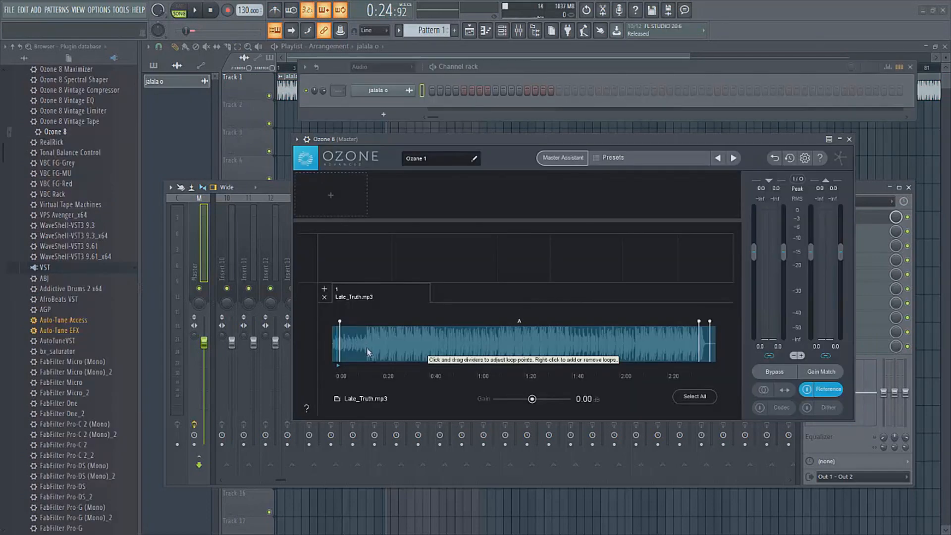
Run Ozone 8's Master Assistant on the looped section of the beat and accept its suggested module settings
key("space")
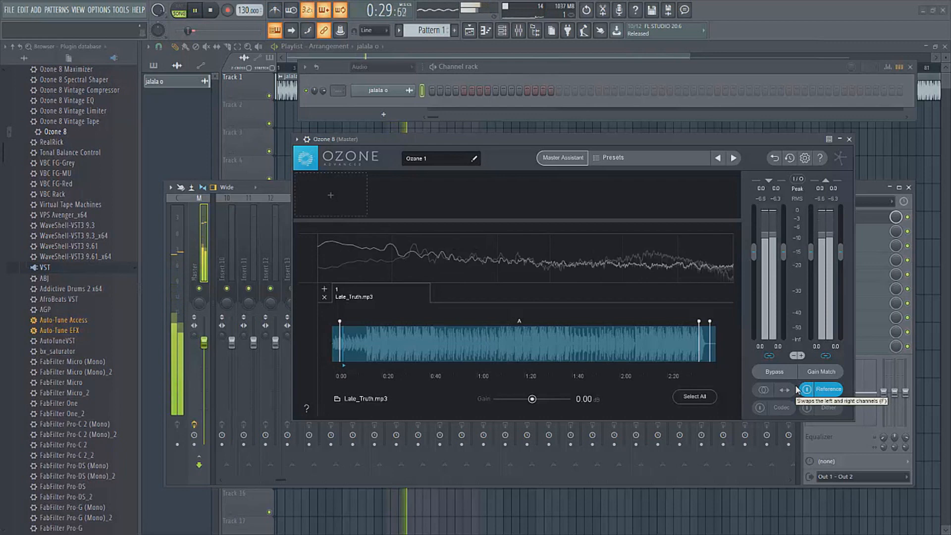
key("space")
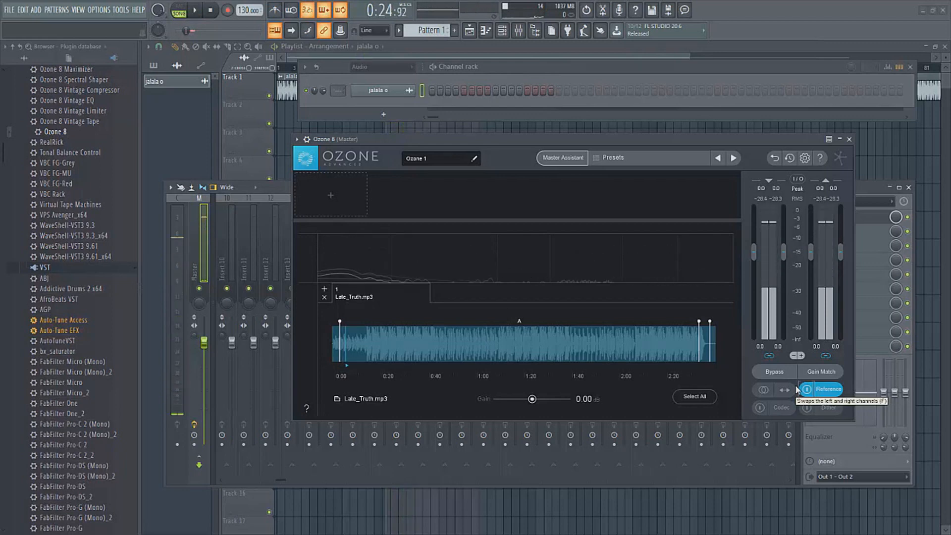
left_click(563, 158)
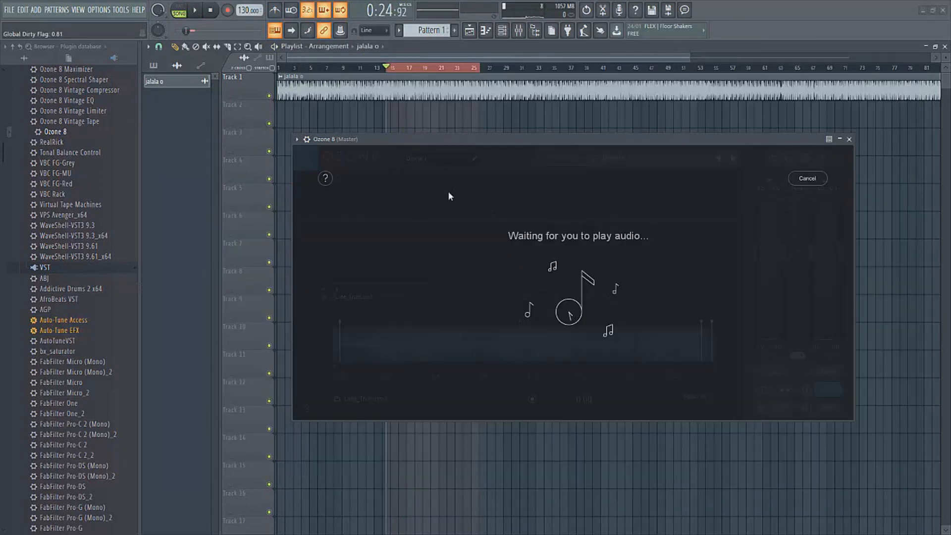
key("space")
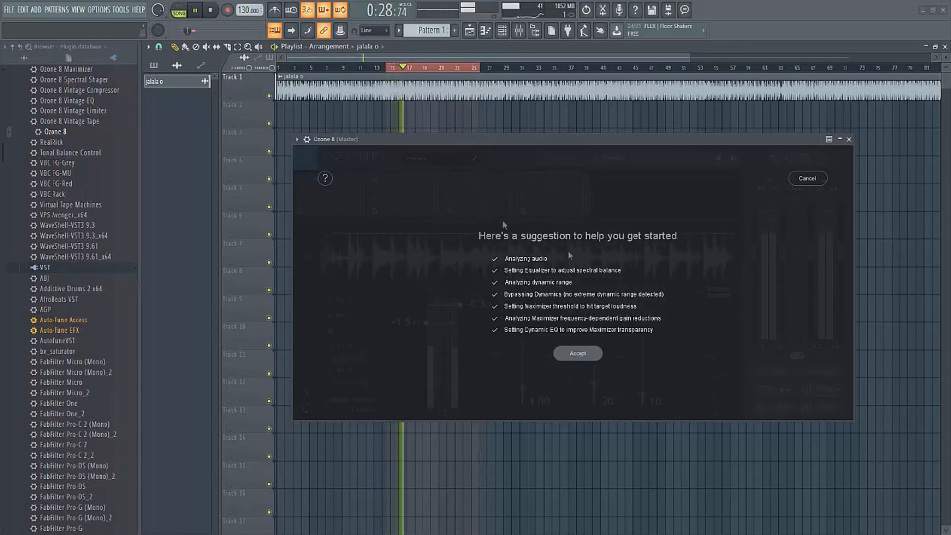
left_click(586, 354)
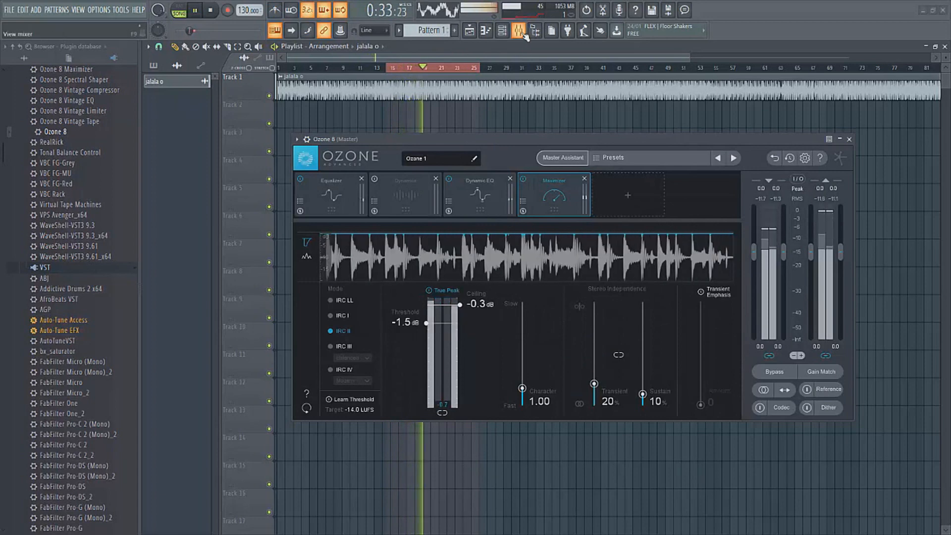
Audition the looped section with the Master track's effects bypassed, and open Ozone 8's Equalizer module
key("space")
left_click(519, 30)
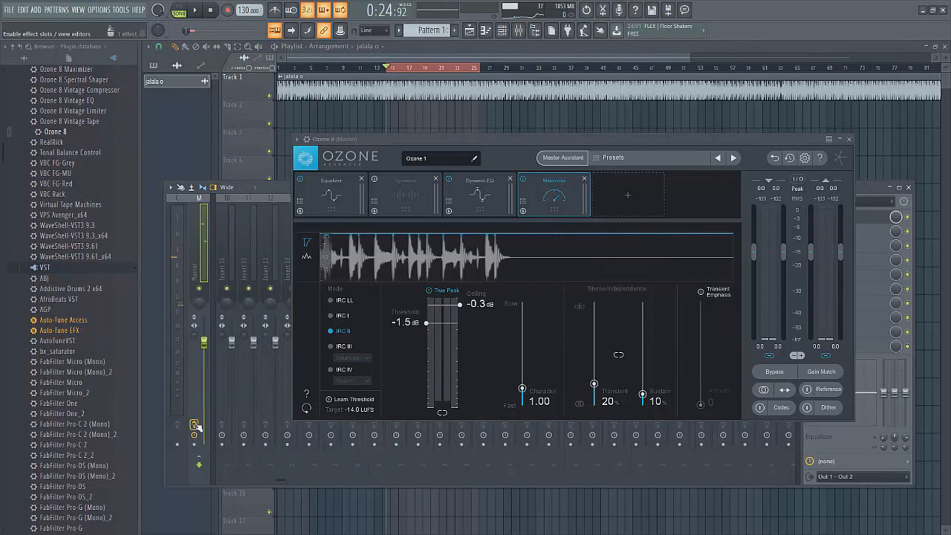
key("space")
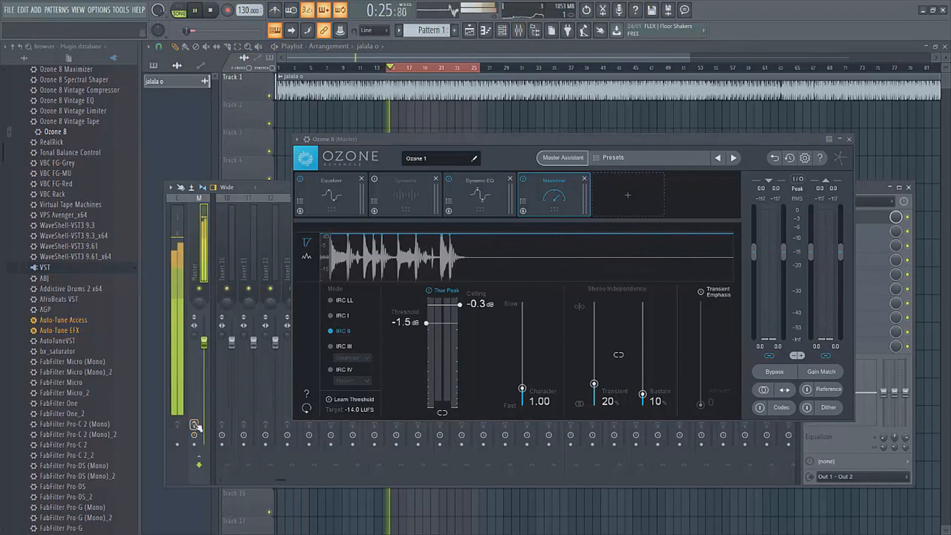
key("space")
left_click(334, 197)
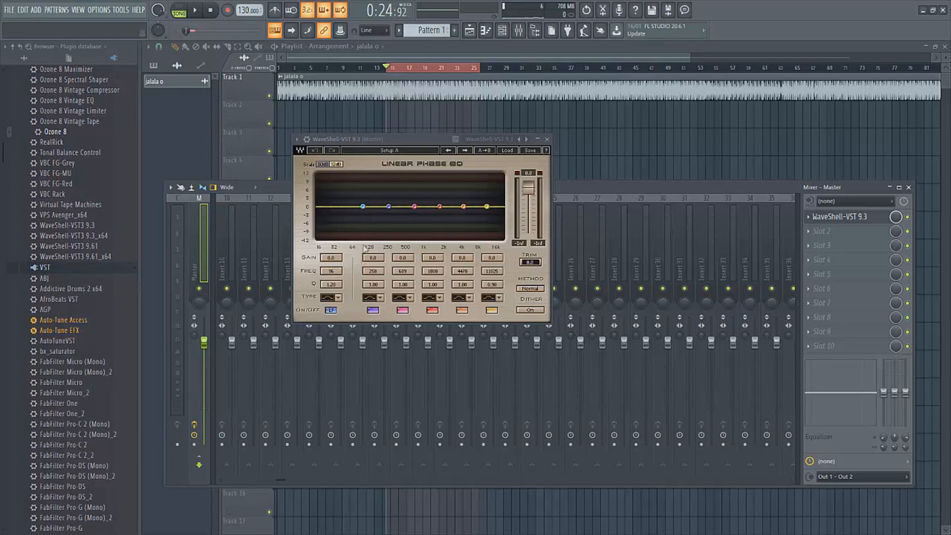
Make the first band of the Linear Phase EQ on the Master a Hi-Pass filter and lower its cutoff frequency
left_click(336, 298)
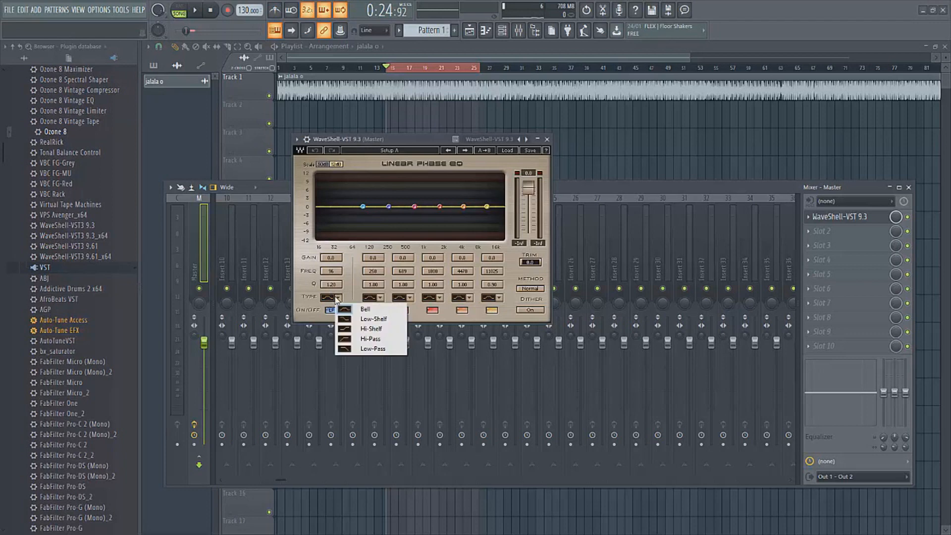
left_click(371, 339)
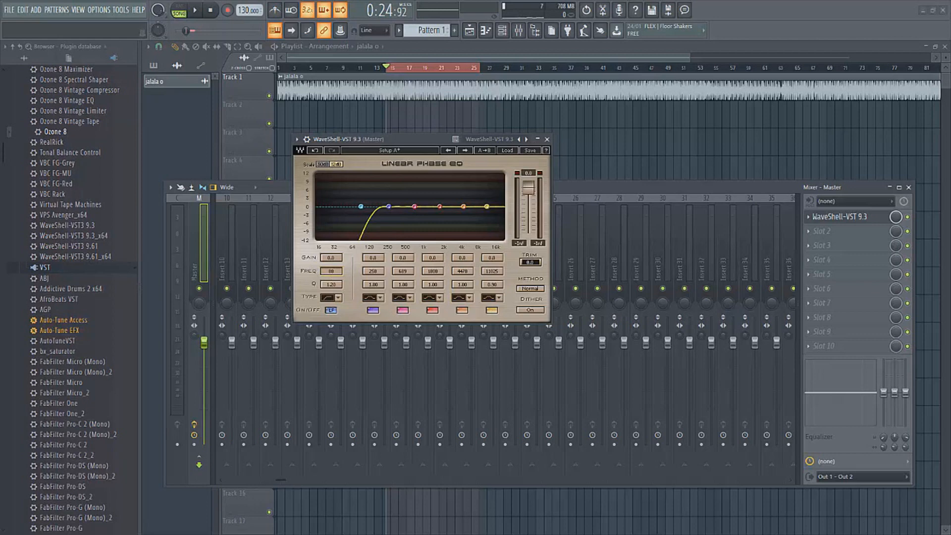
left_click_drag(360, 206, 347, 206)
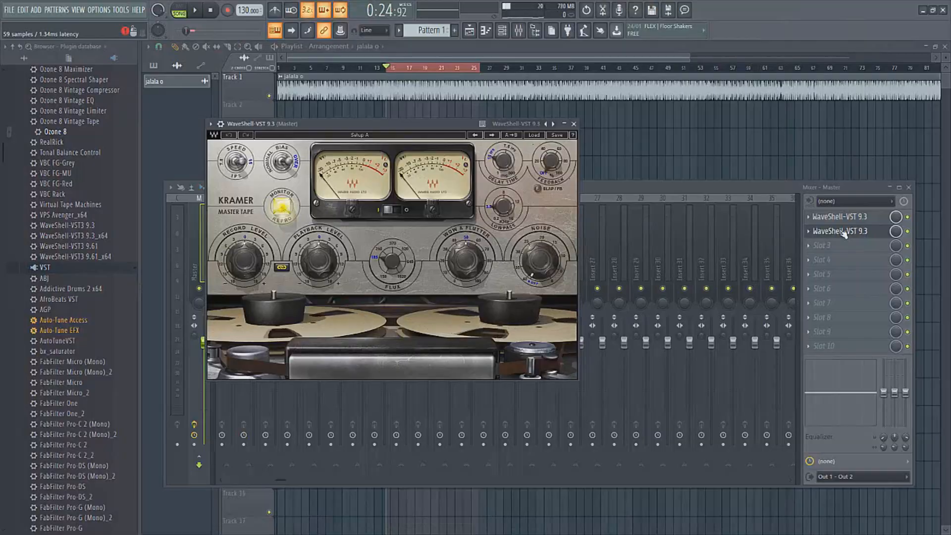
Rename the Master's second effect slot KRAMER TAPE and audition the looped section through the tape plugin
left_click(845, 232)
type("K")
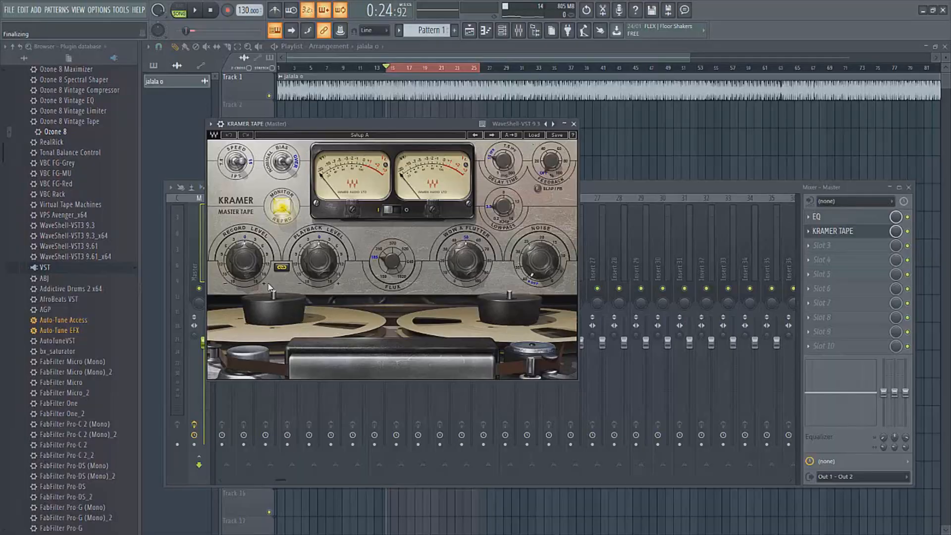
key("space")
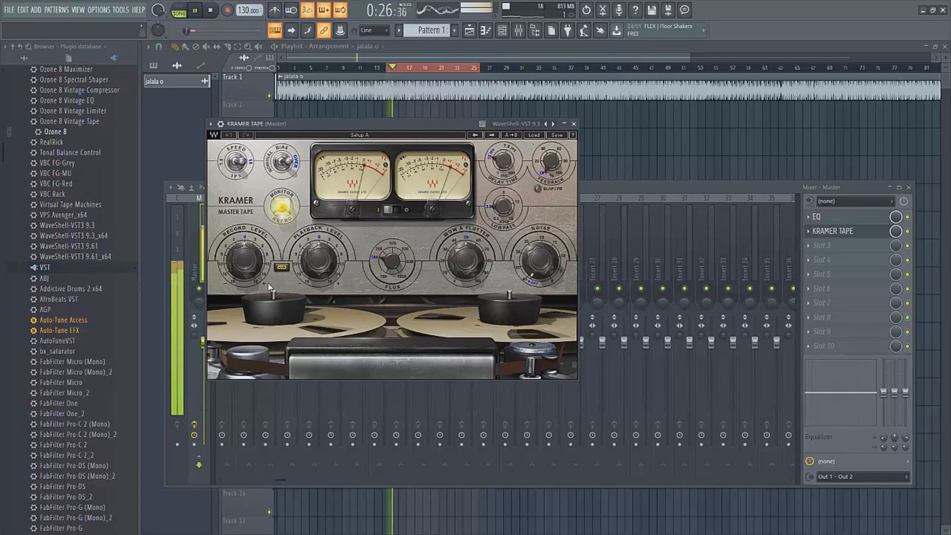
mouse_move(245, 259)
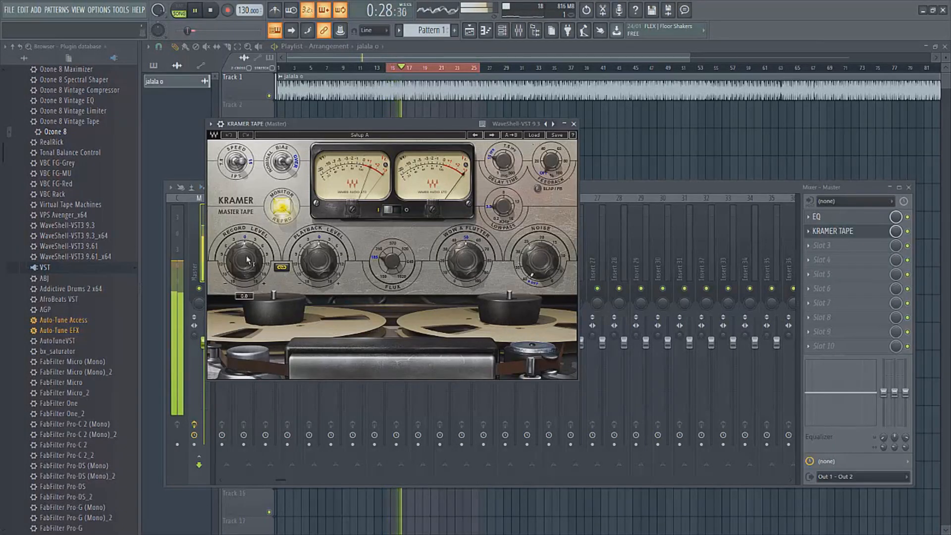
key("space")
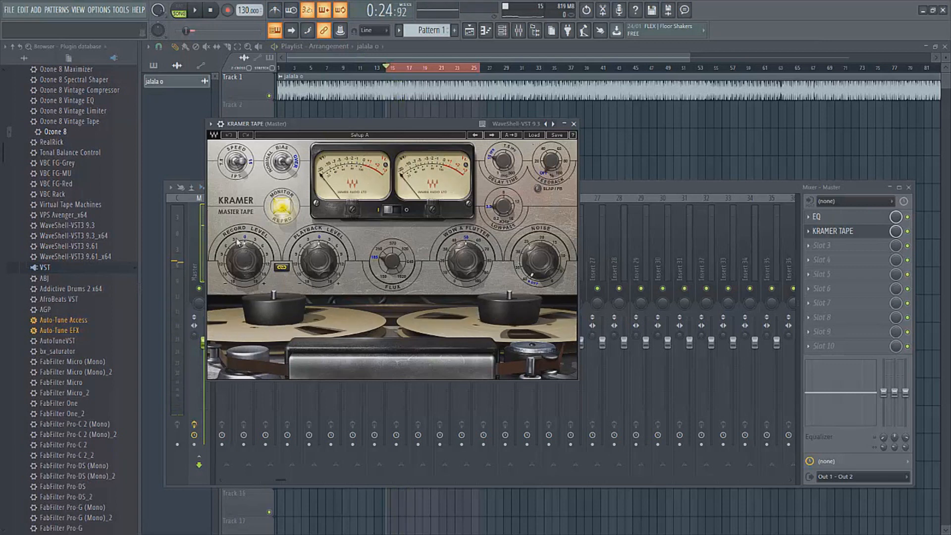
Lower the Kramer Master Tape Record Level to -9.1 while listening to the looped section
left_click_drag(243, 253, 243, 256)
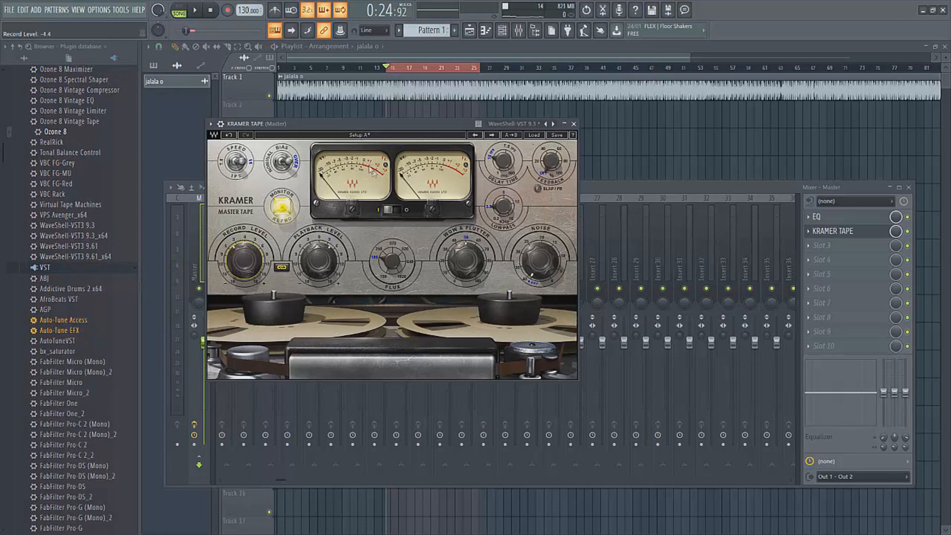
key("space")
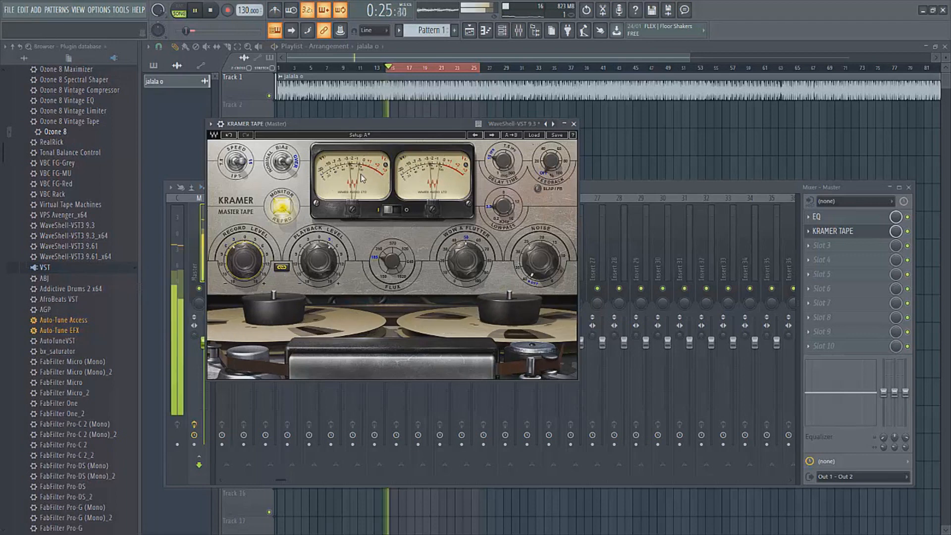
left_click_drag(243, 255, 242, 267)
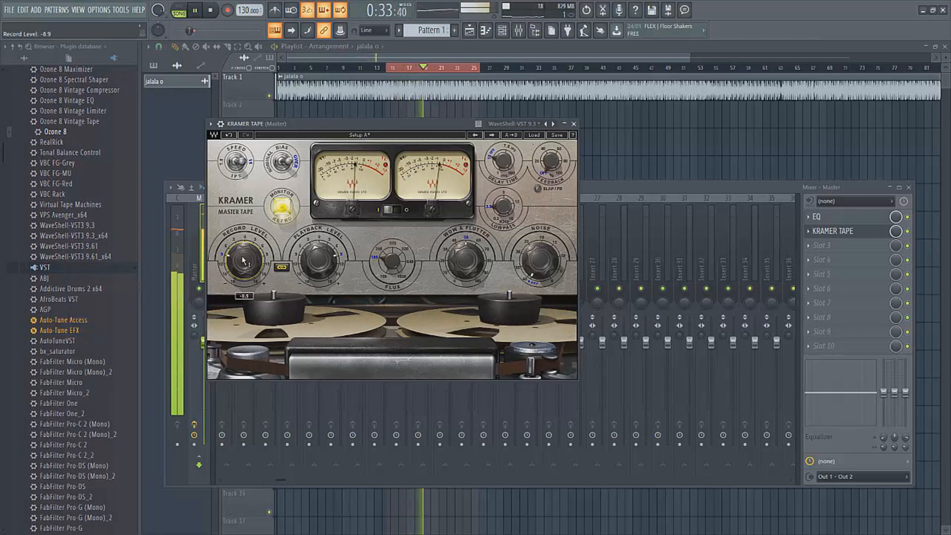
left_click_drag(243, 259, 242, 259)
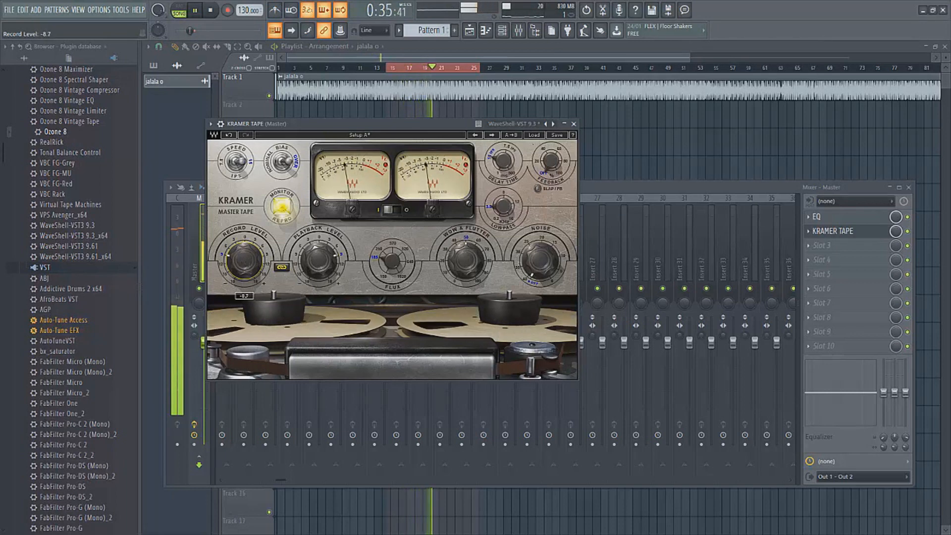
left_click_drag(243, 259, 244, 260)
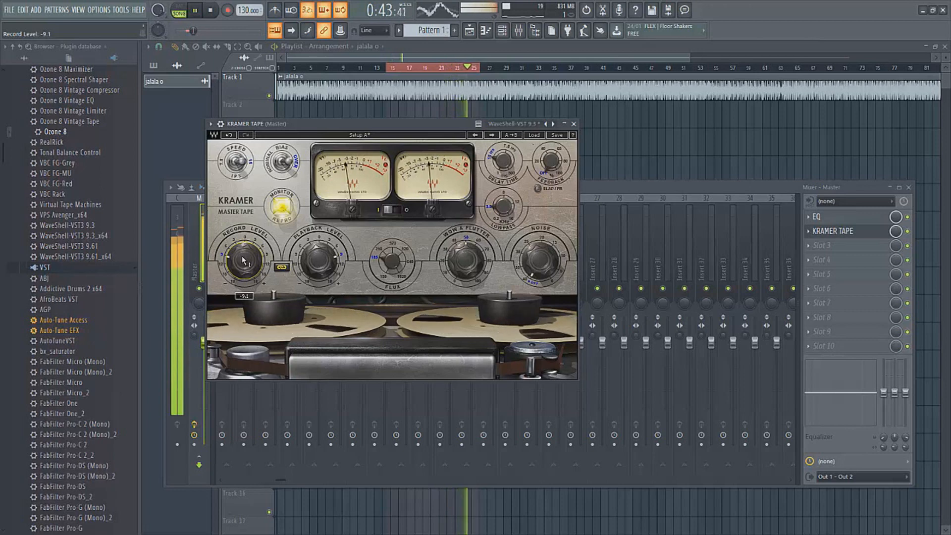
key("space")
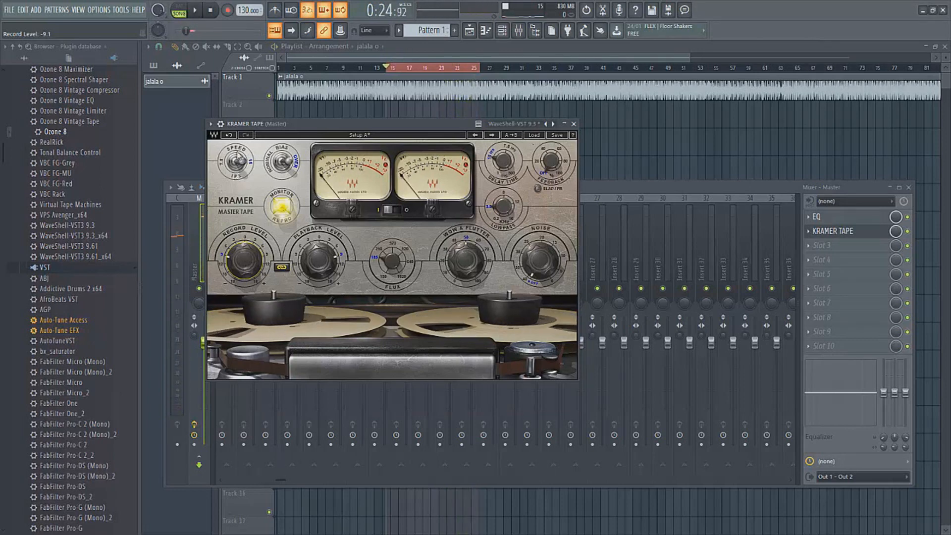
Compare the Kramer tape speeds of 7.5 ips and 15 ips during playback, ending on 15 ips
left_click(235, 167)
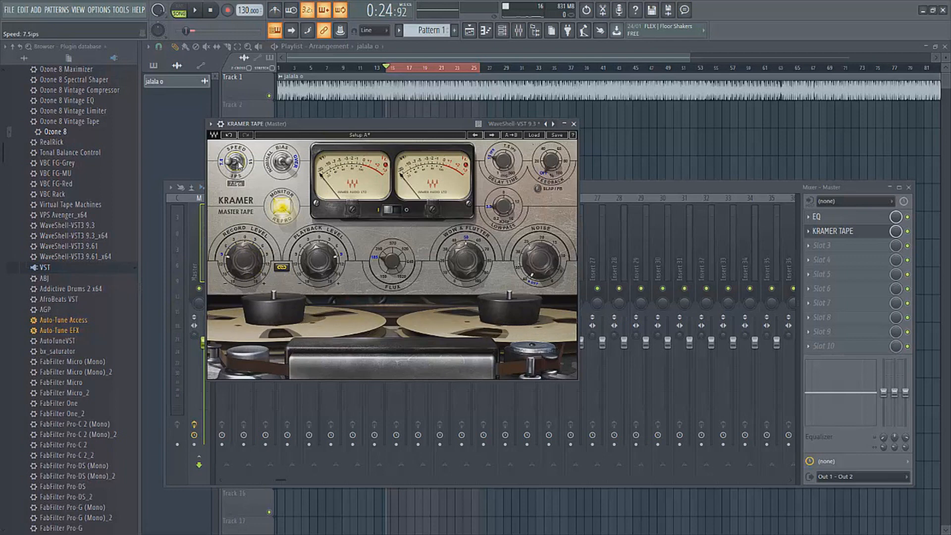
key("space")
left_click(238, 165)
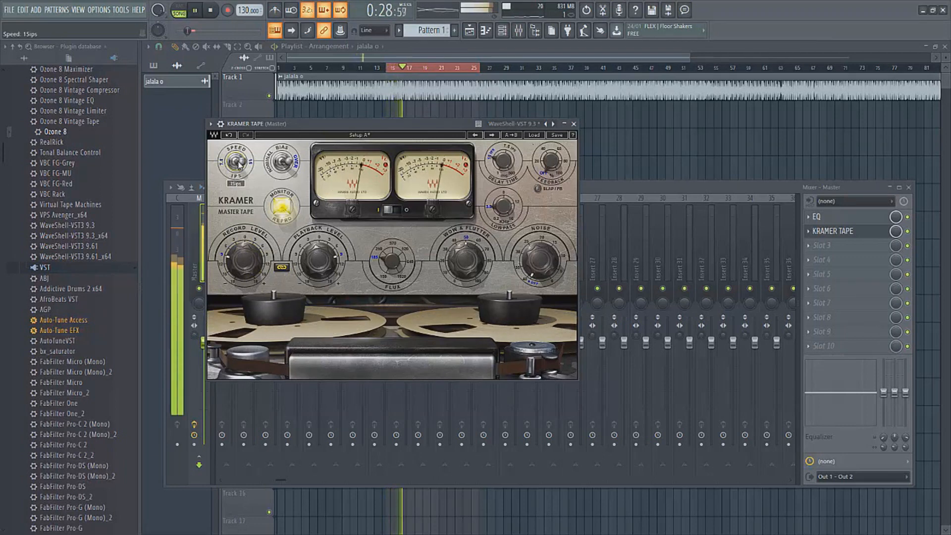
left_click(238, 165)
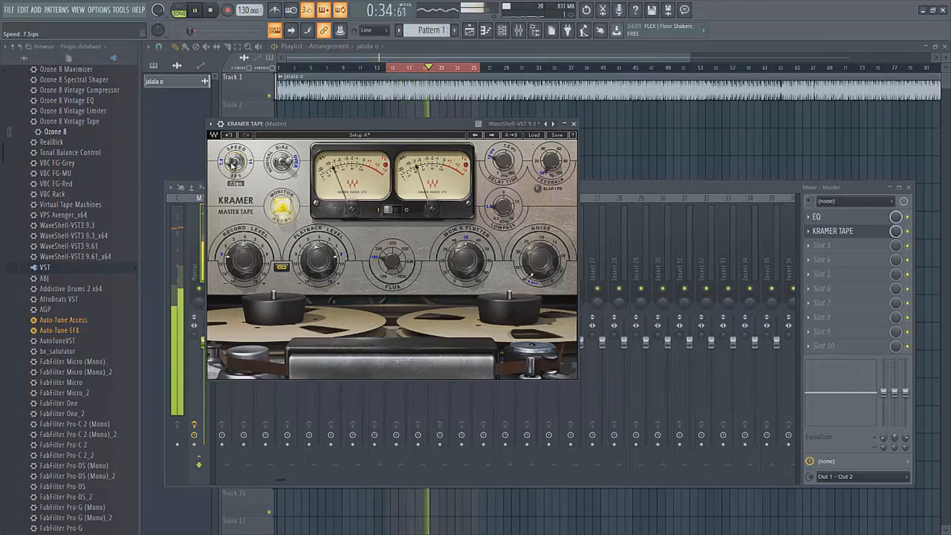
left_click(232, 166)
key("space")
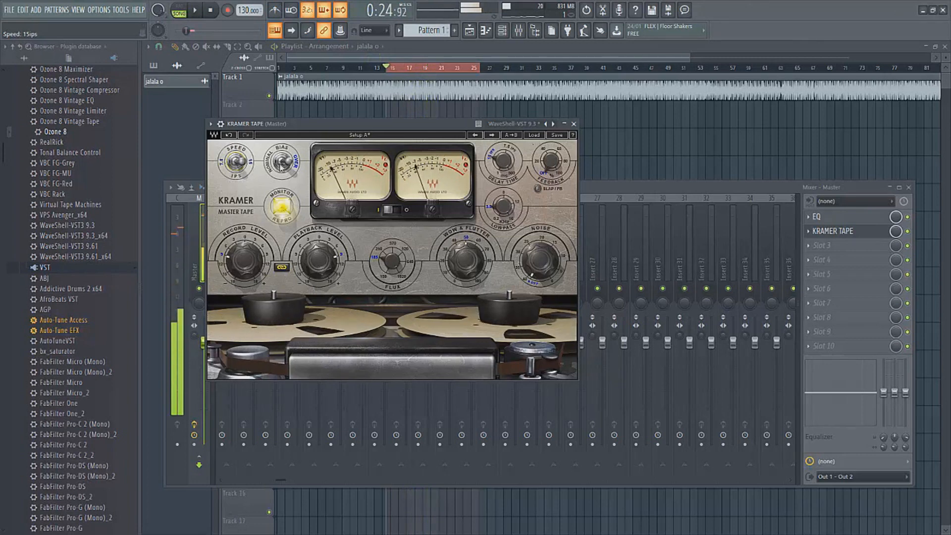
Audition the Kramer tape bias options on the looped section and set Bias to Nominal
left_click(281, 164)
key("space")
left_click(282, 164)
left_click(282, 164)
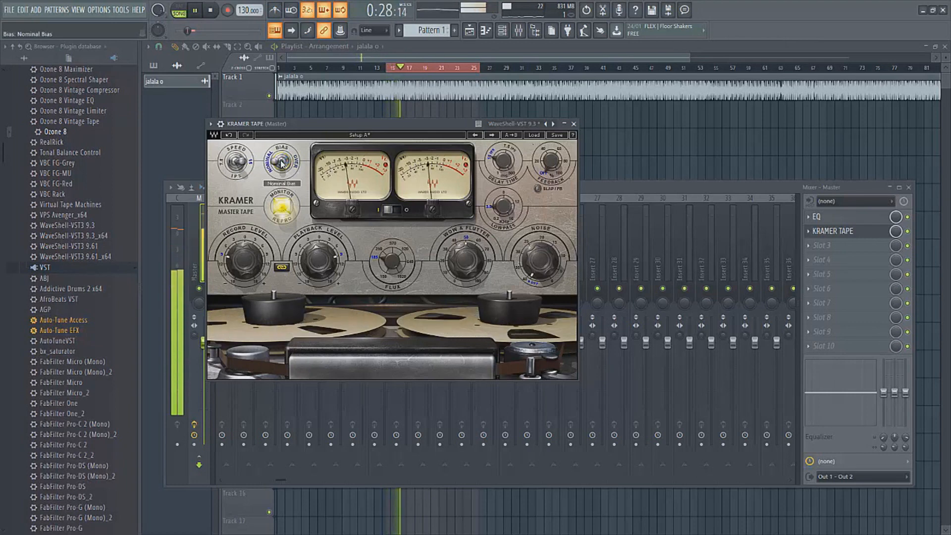
key("space")
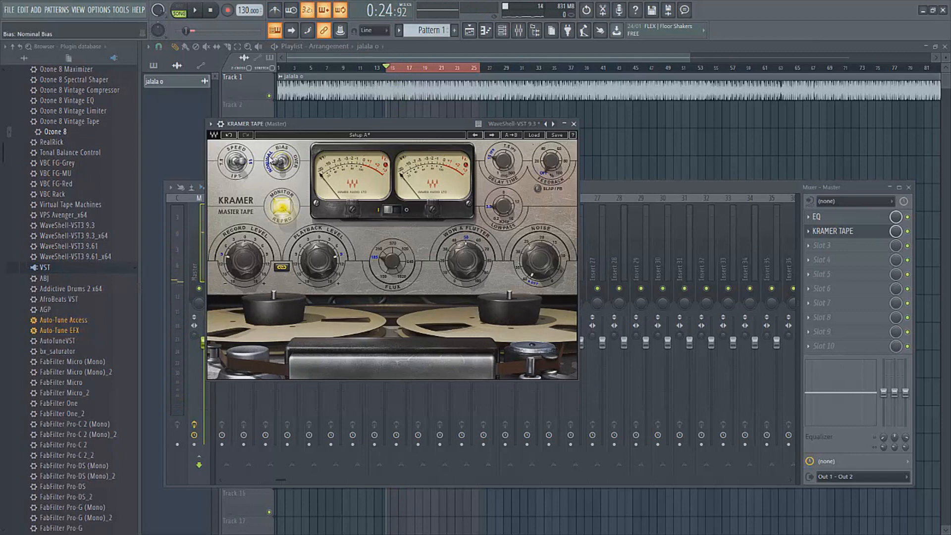
Compare the looped section with the KRAMER TAPE slot bypassed and re-enabled on the Master
left_click(910, 232)
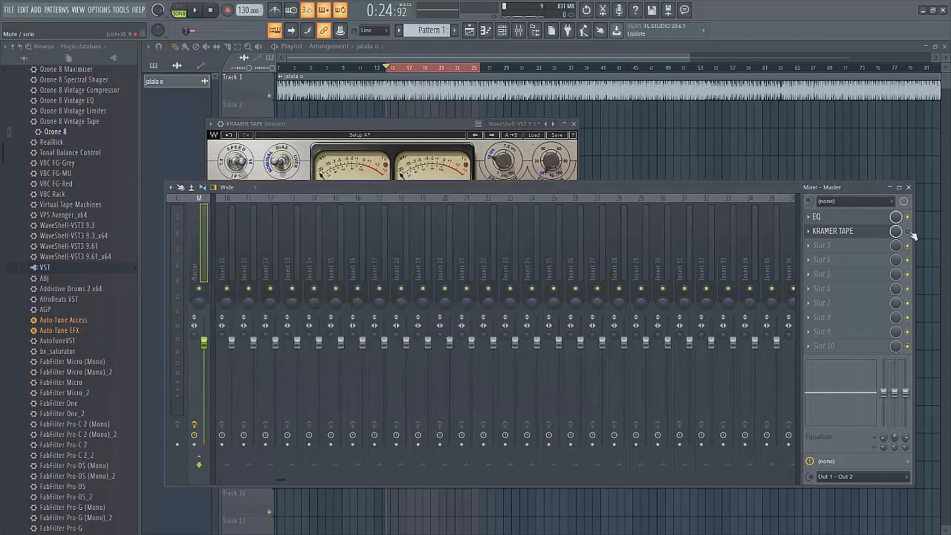
key("space")
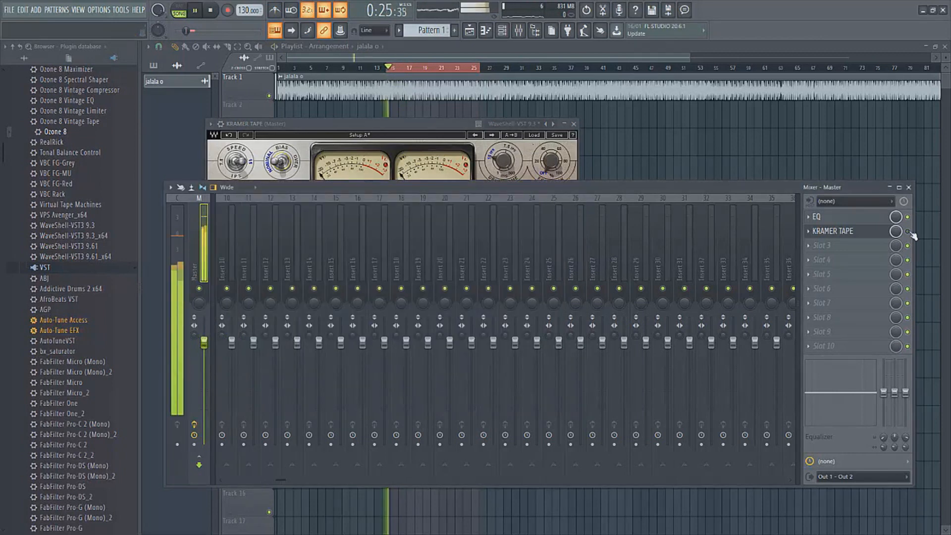
left_click(445, 123)
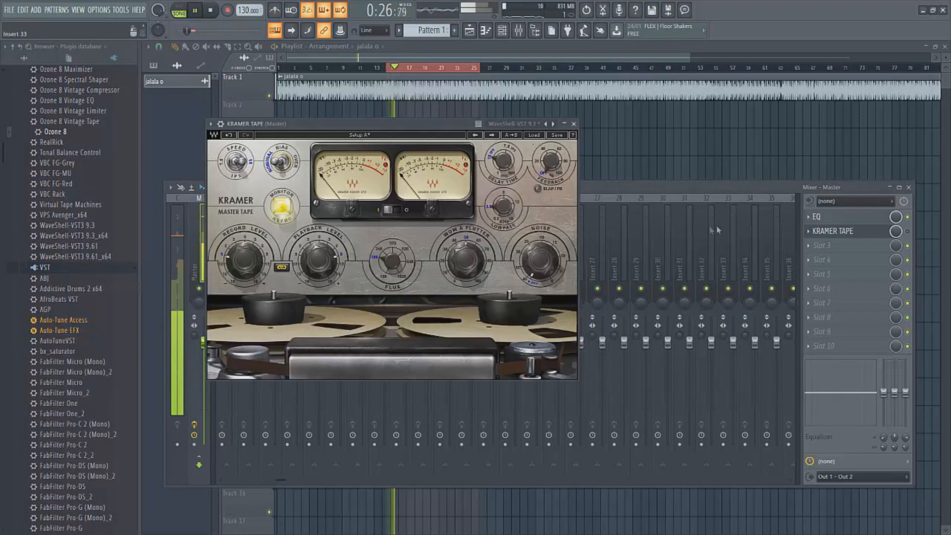
left_click(908, 232)
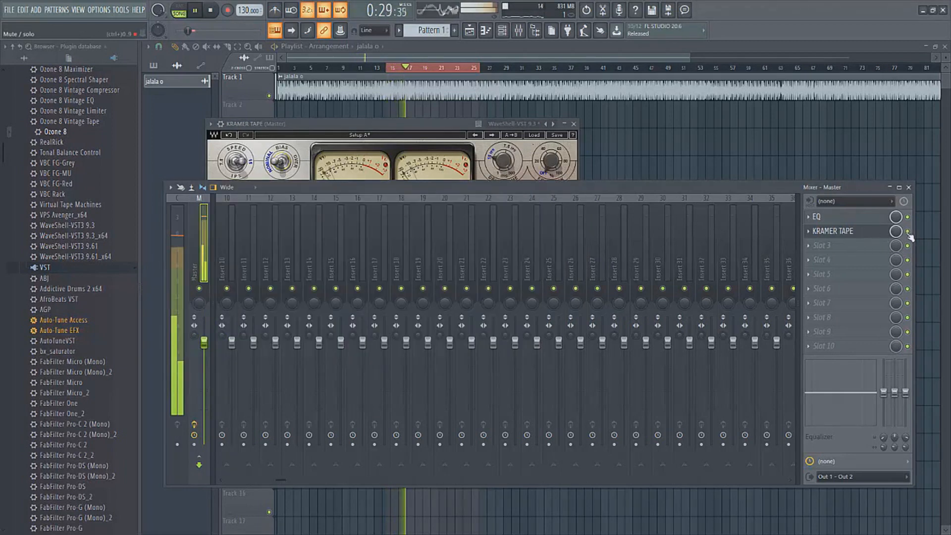
left_click(399, 133)
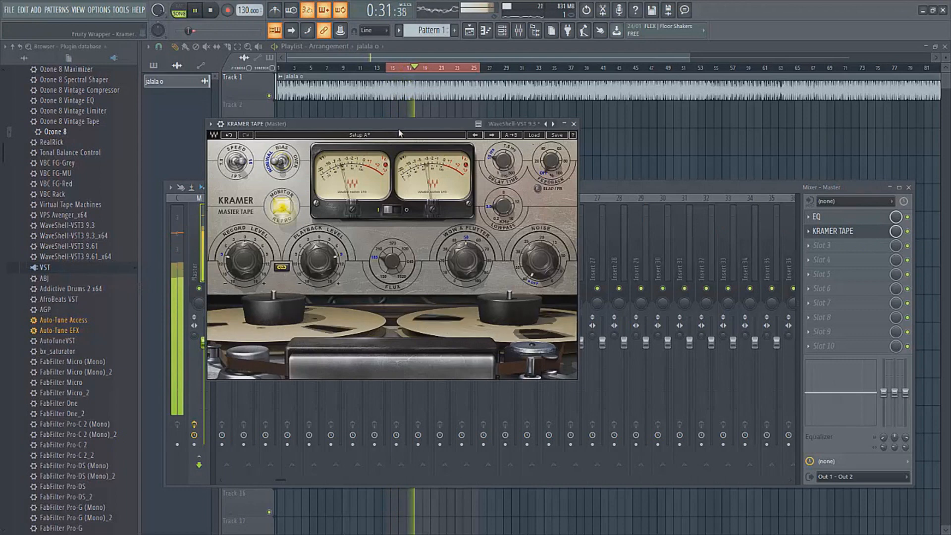
key("space")
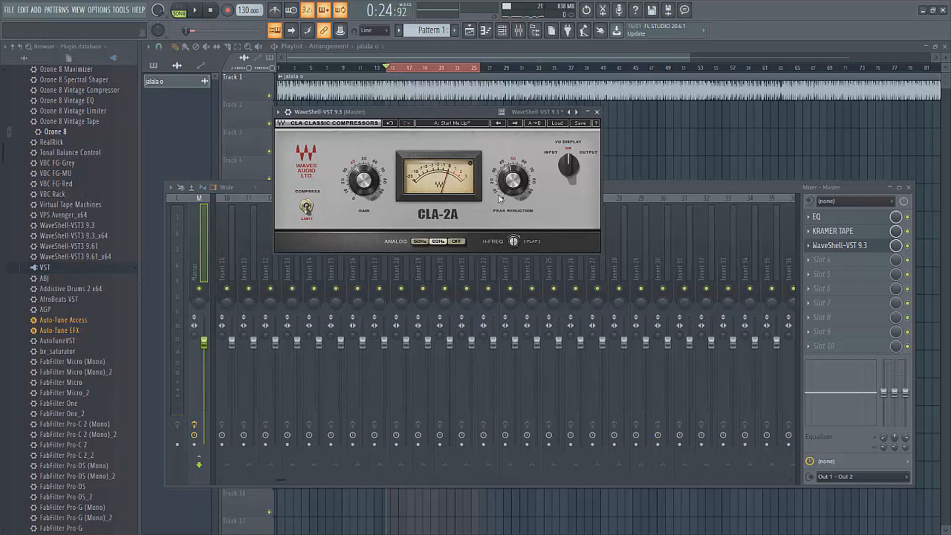
Compare the looped section with the CLA-2A slot bypassed and re-enabled on the Master
key("space")
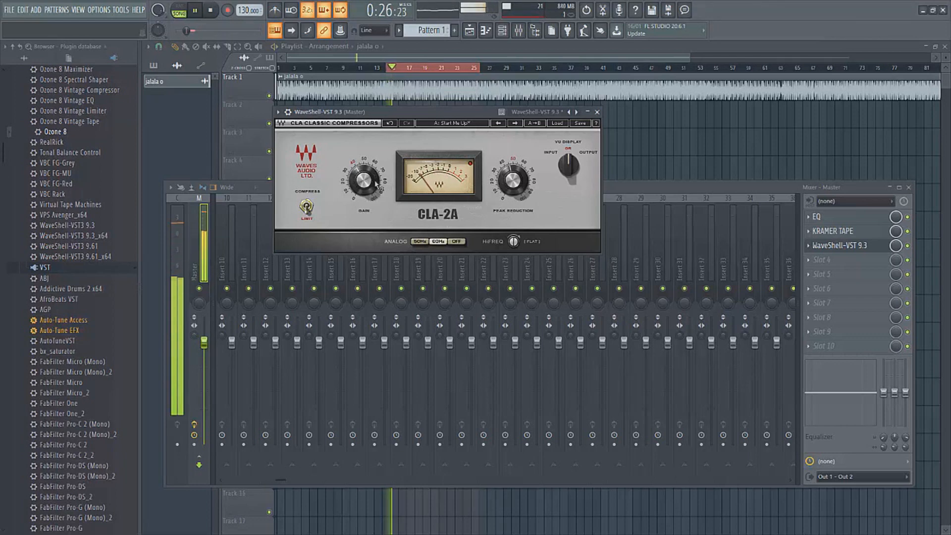
left_click(912, 245)
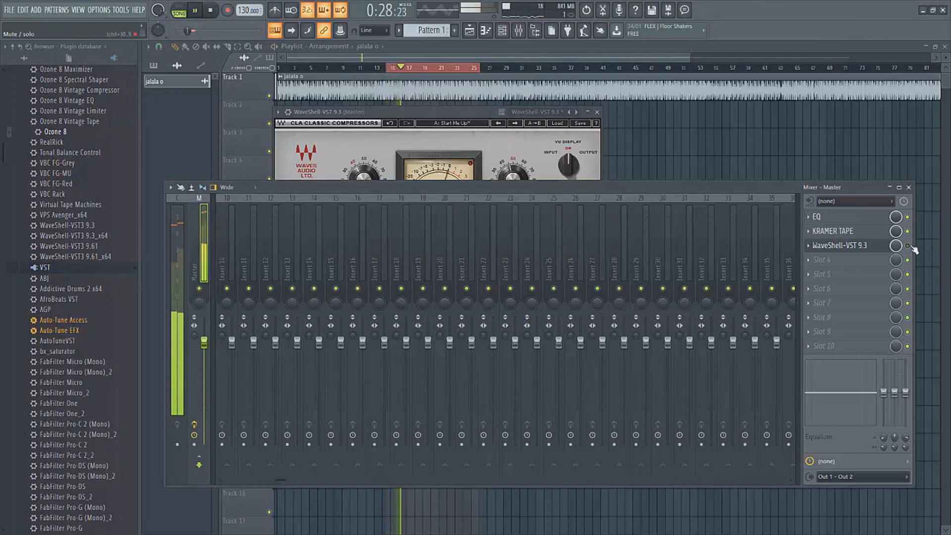
left_click(371, 173)
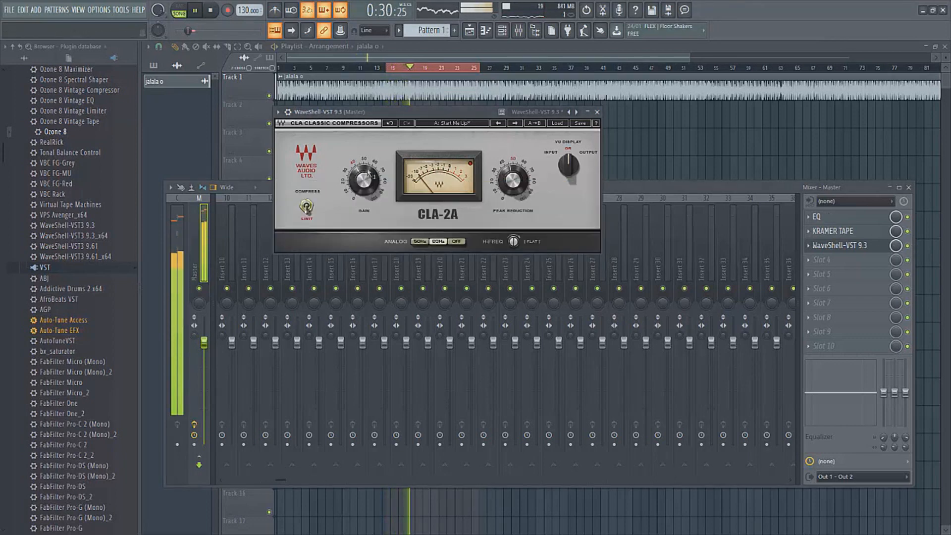
Adjust the CLA-2A Gain by ear on the looped section, trying 37.08 and 27.36 and ending on 41.52
mouse_move(365, 177)
left_click_drag(365, 177, 365, 180)
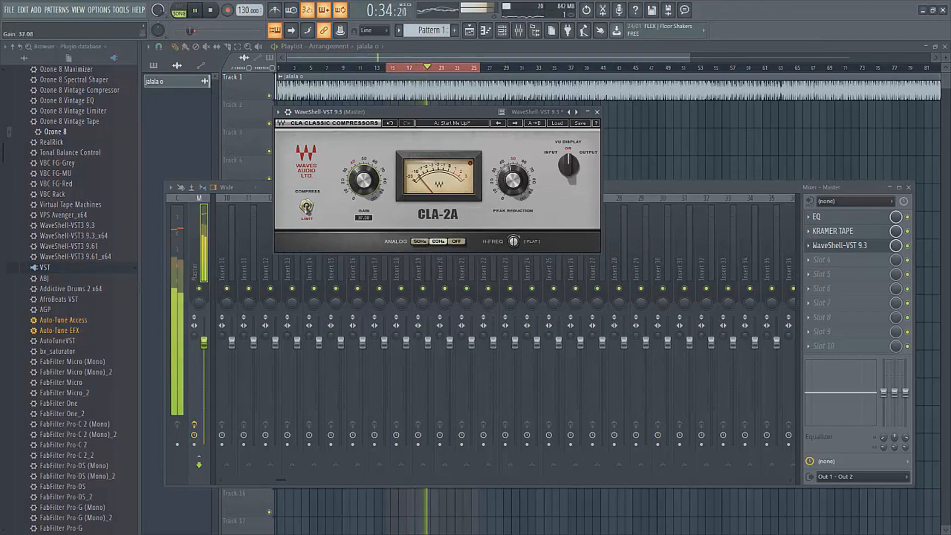
left_click_drag(365, 180, 365, 183)
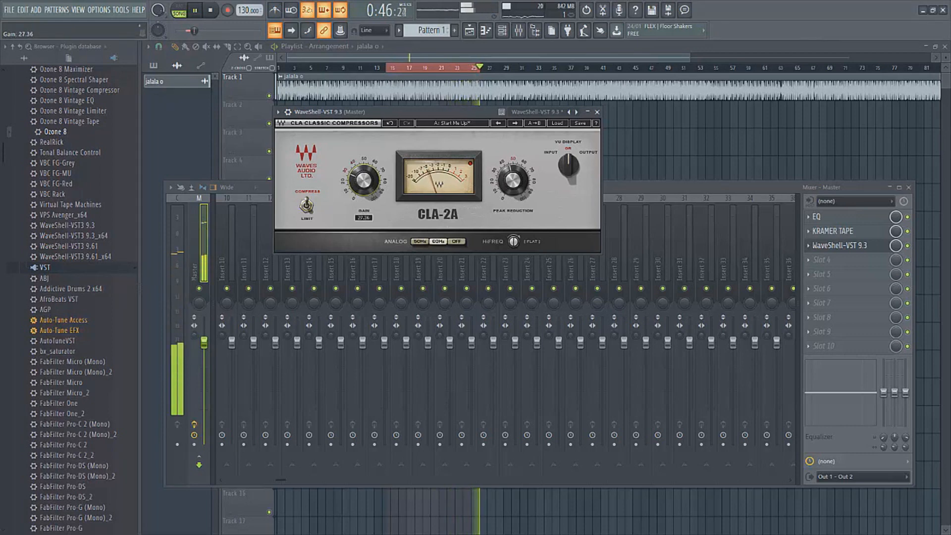
left_click_drag(364, 179, 364, 173)
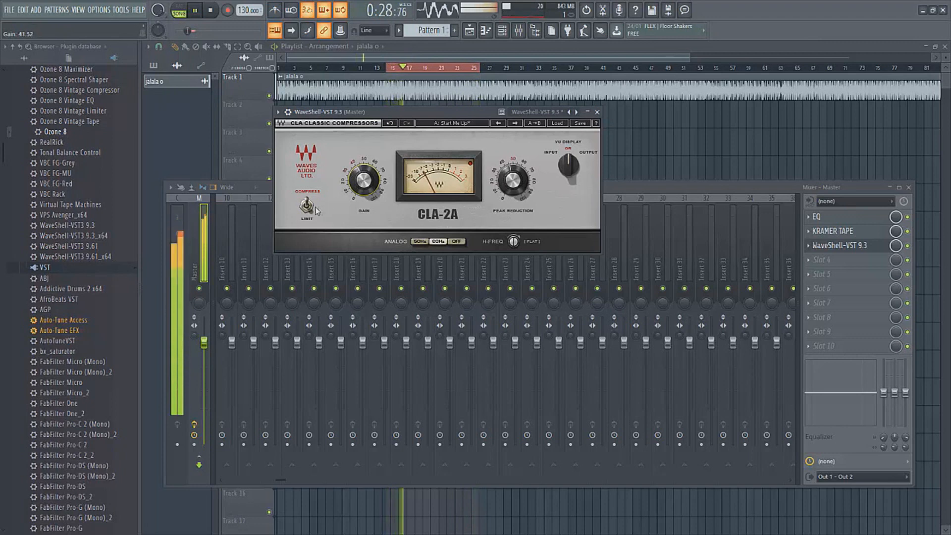
Set the CLA-2A Peak Reduction to 42.60 and compare the looped section with the compressor bypassed and re-enabled
mouse_move(508, 205)
left_click_drag(508, 205, 508, 209)
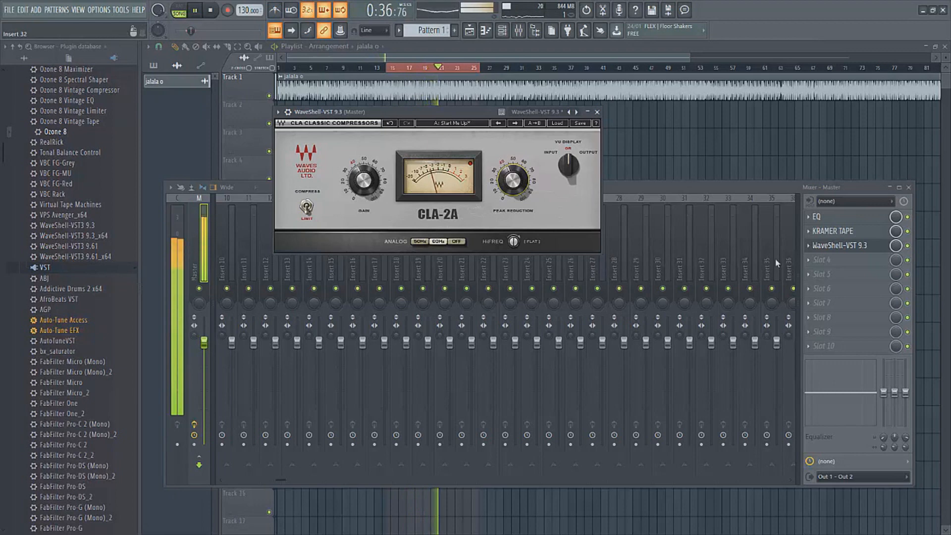
left_click(901, 249)
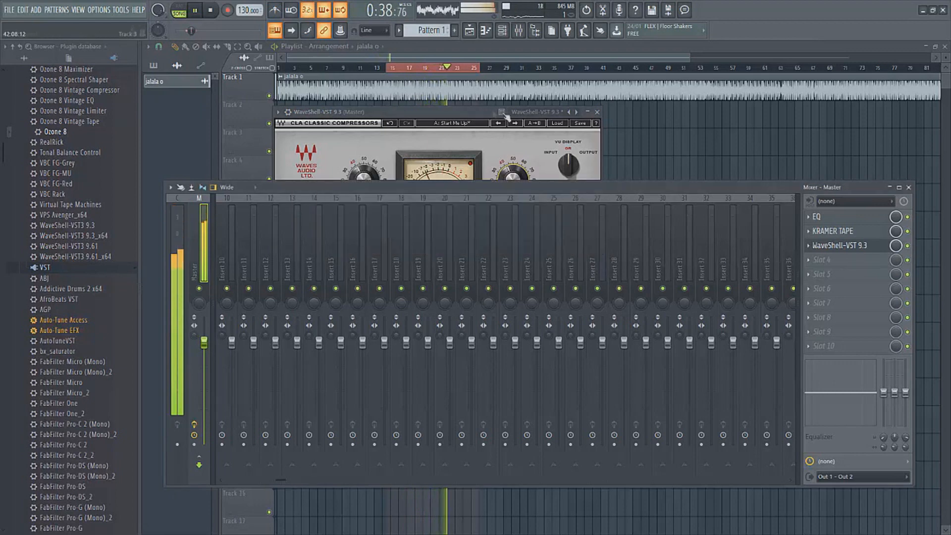
left_click(470, 113)
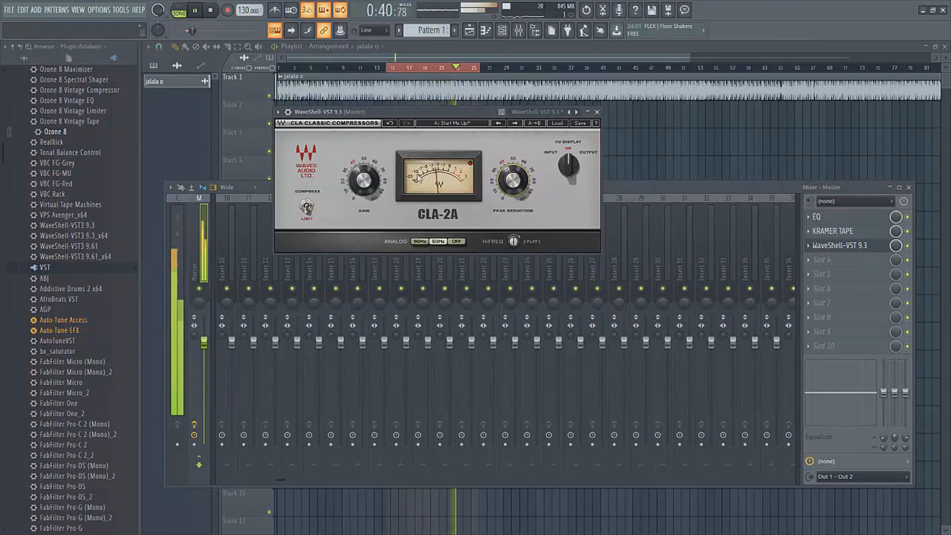
mouse_move(510, 177)
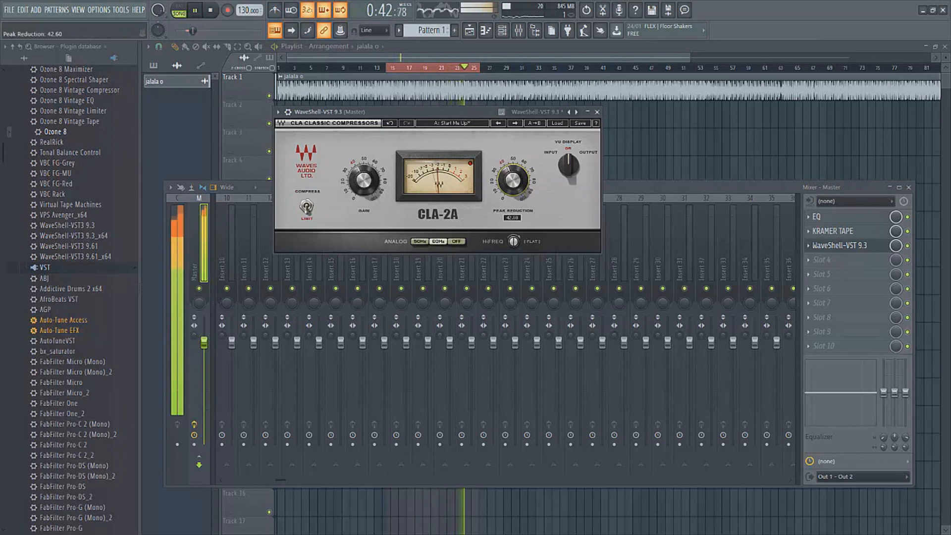
Audition the CLA-2A's Unity No Comp preset, return to Start Me Up, and set the mode to Limit
left_click(516, 124)
left_click(499, 125)
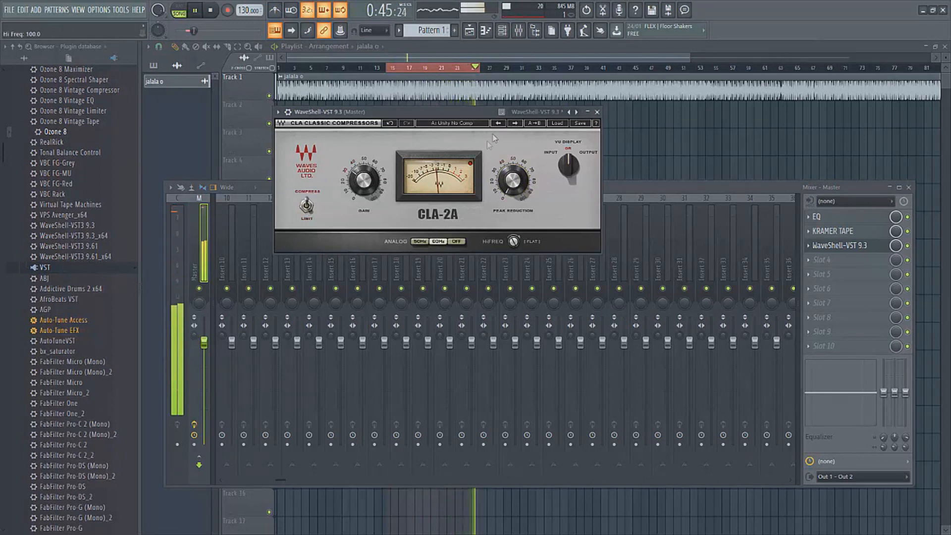
left_click_drag(360, 176, 360, 173)
left_click(309, 205)
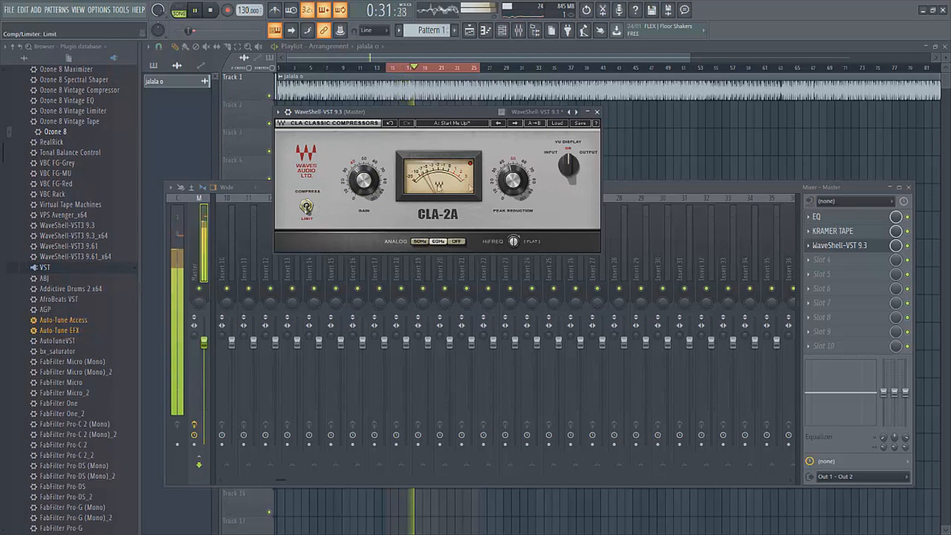
mouse_move(513, 191)
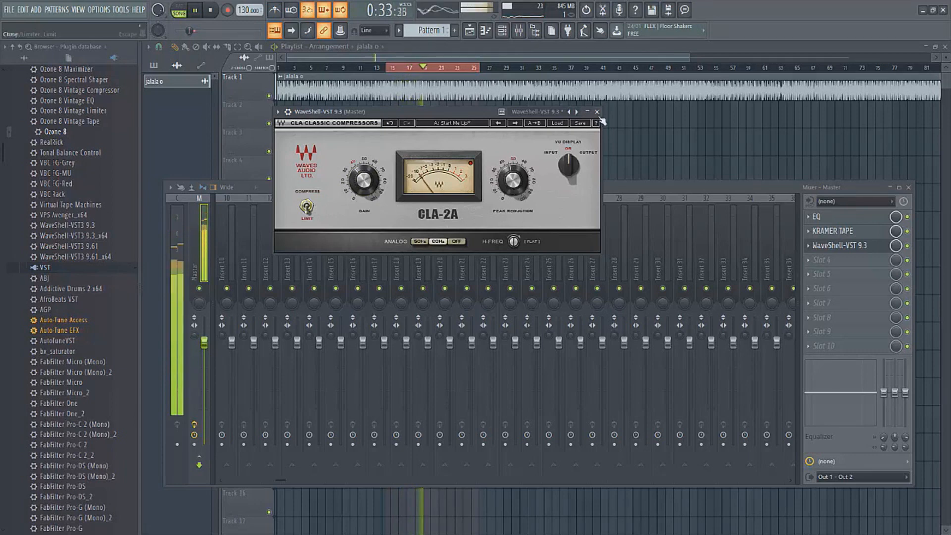
Add Fruity Reeverb 2 to Master slot 4 with the Small Studio preset and a 14% wet level
left_click(842, 245)
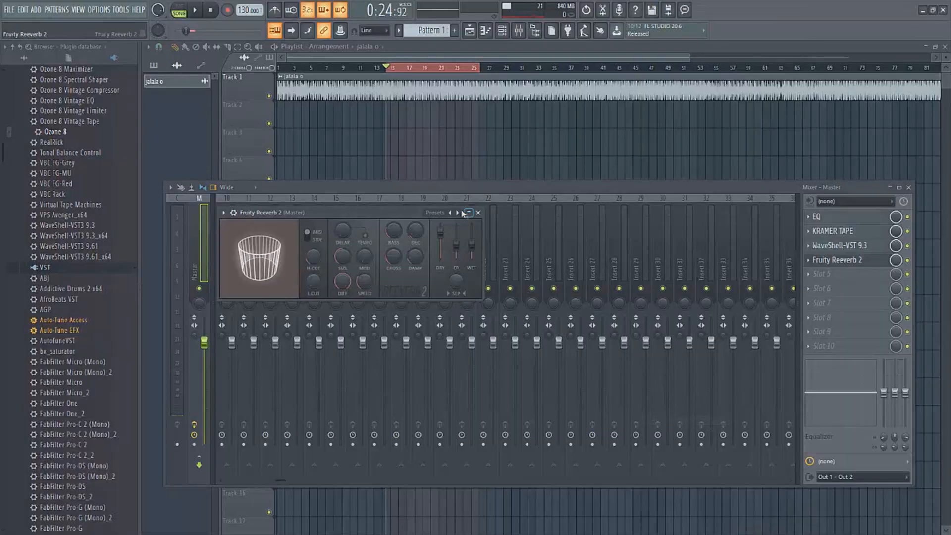
left_click(463, 213)
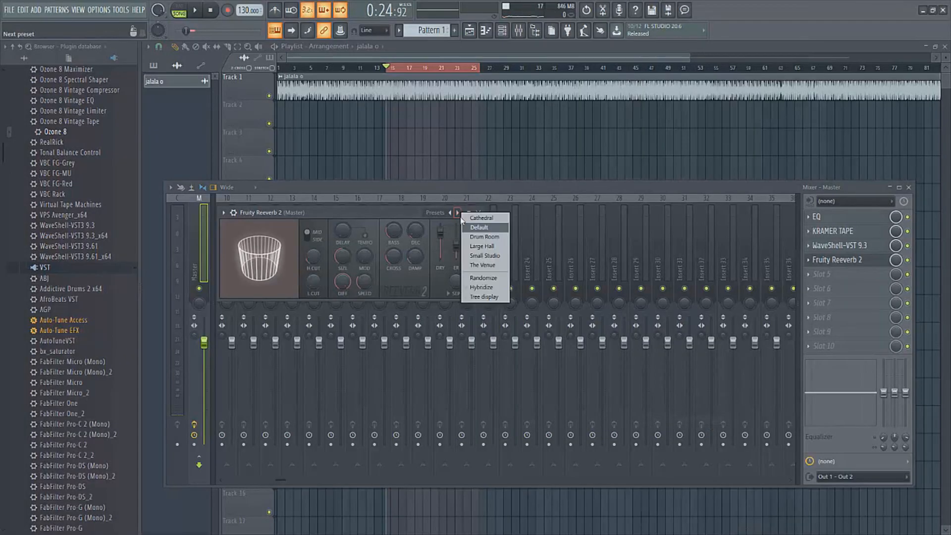
left_click(480, 255)
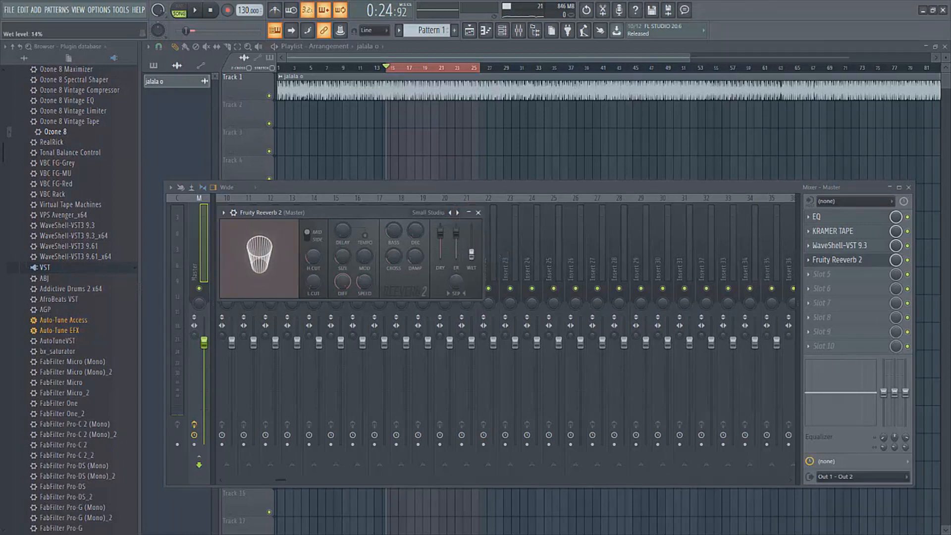
left_click(478, 213)
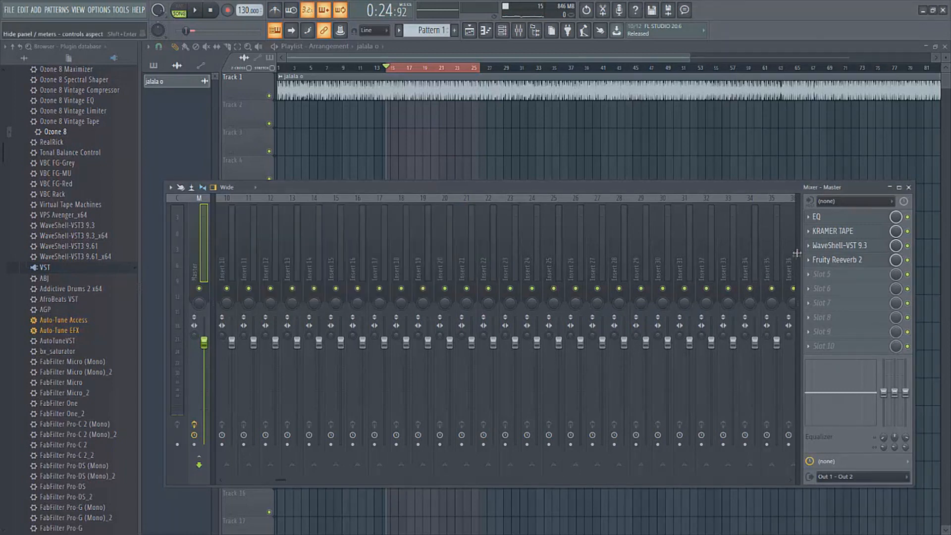
Add Waves MaxxVolume to Master slot 5 and raise its Low Level Threshold during playback
left_click(844, 277)
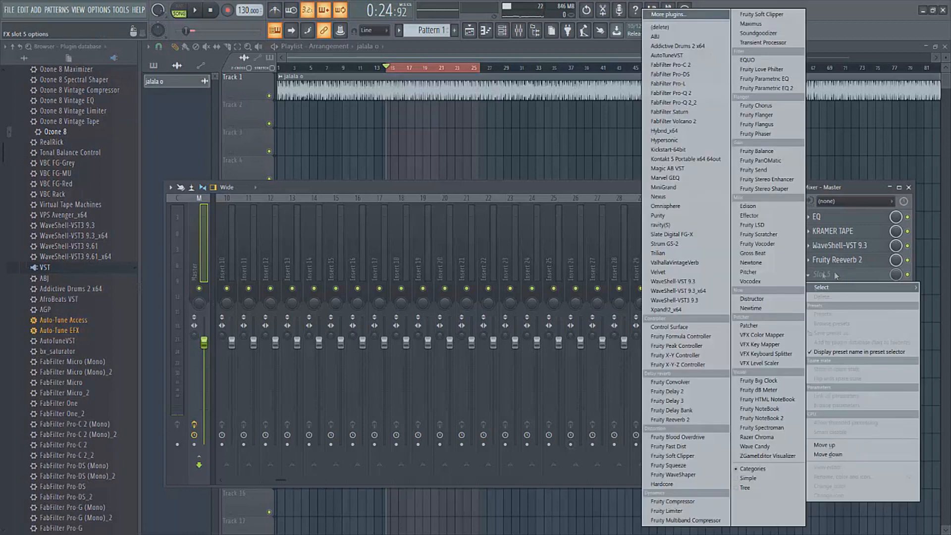
left_click(768, 249)
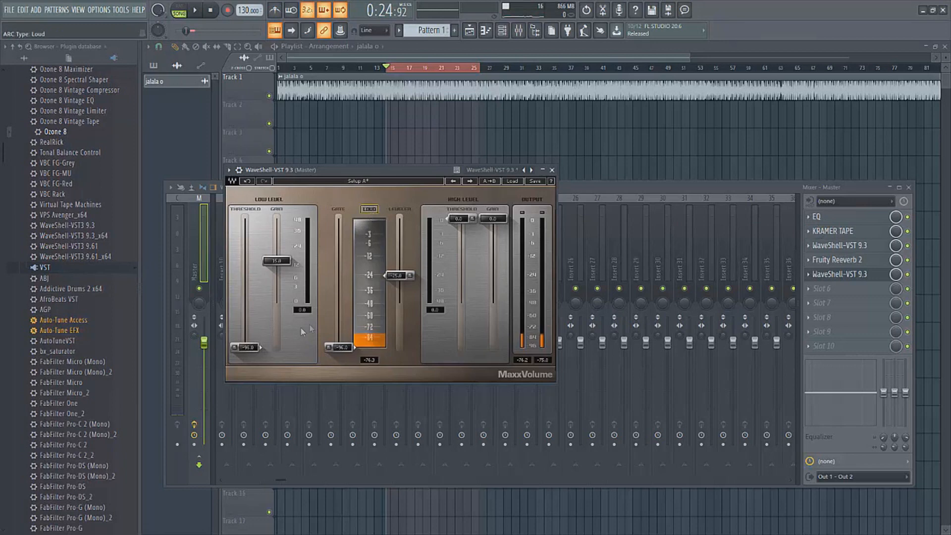
key("space")
left_click_drag(248, 349, 248, 282)
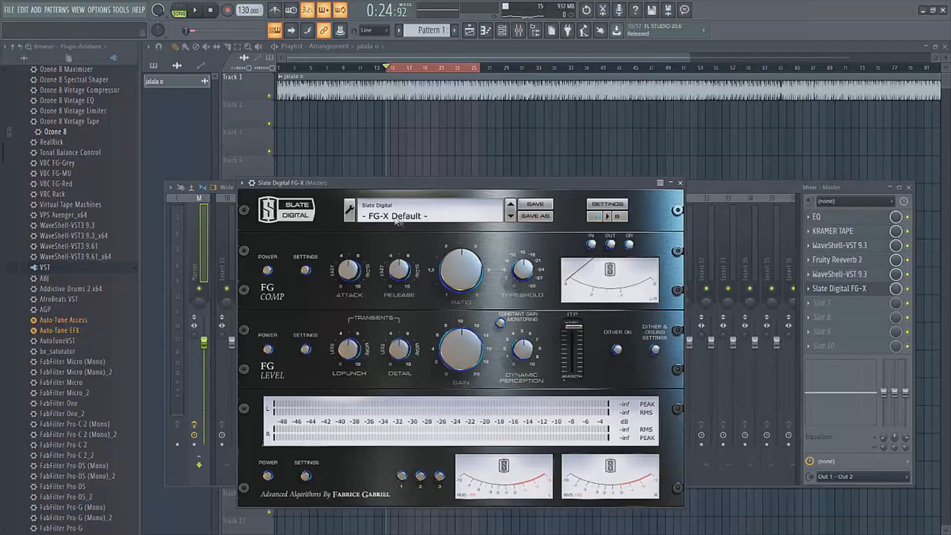
Load the Steven's Mastering Hard preset in Slate Digital FG-X on Master slot 6
left_click(384, 208)
mouse_move(392, 218)
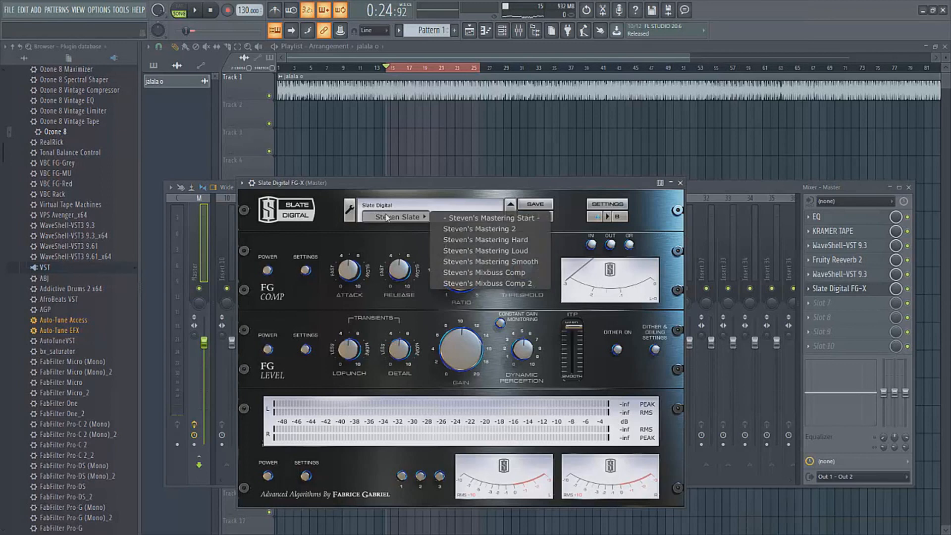
left_click(466, 240)
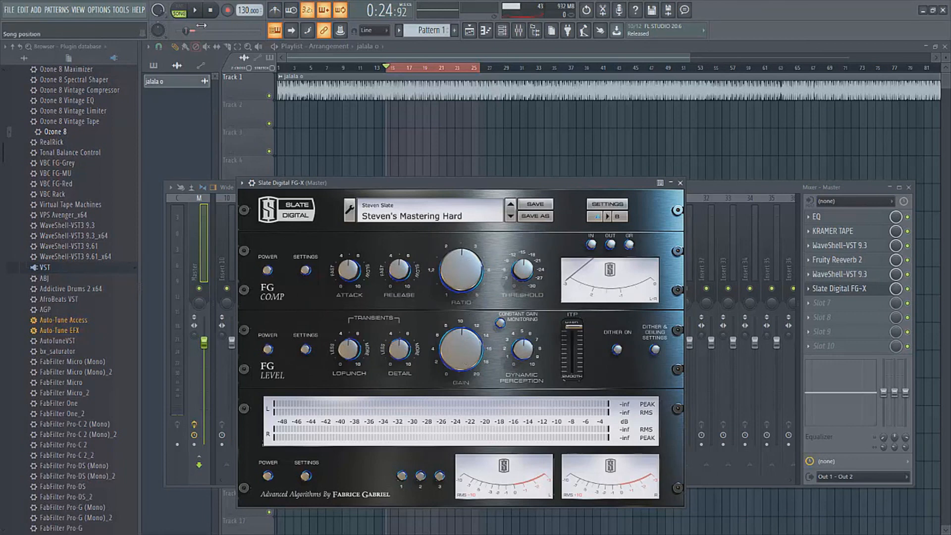
Play the looped section and compare it with the Slate Digital FG-X slot switched off and on
left_click(194, 10)
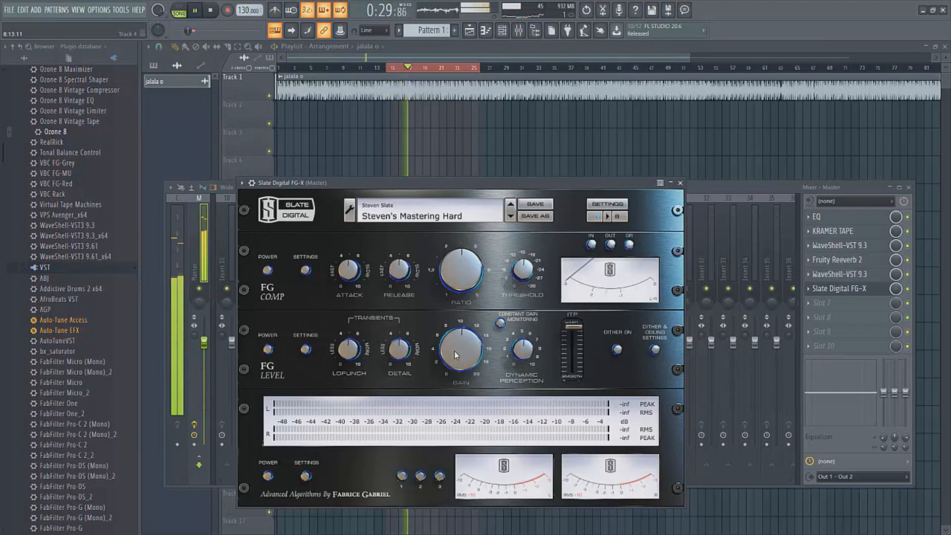
left_click_drag(456, 353, 454, 351)
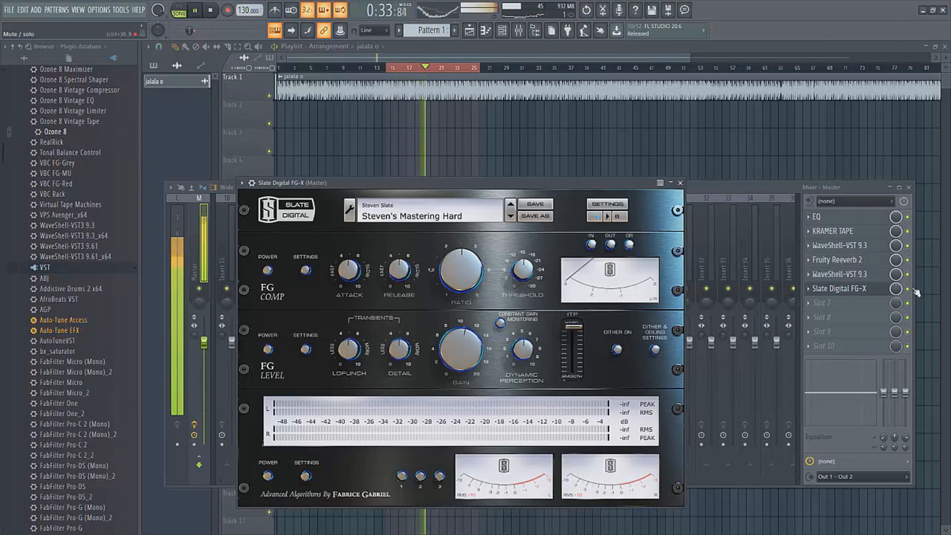
left_click(889, 297)
left_click(887, 294)
Set the FG Comp threshold to -0.9 dB and the FG Level gain to 9.4 dB by ear, and close FG-X
left_click_drag(457, 354, 457, 335)
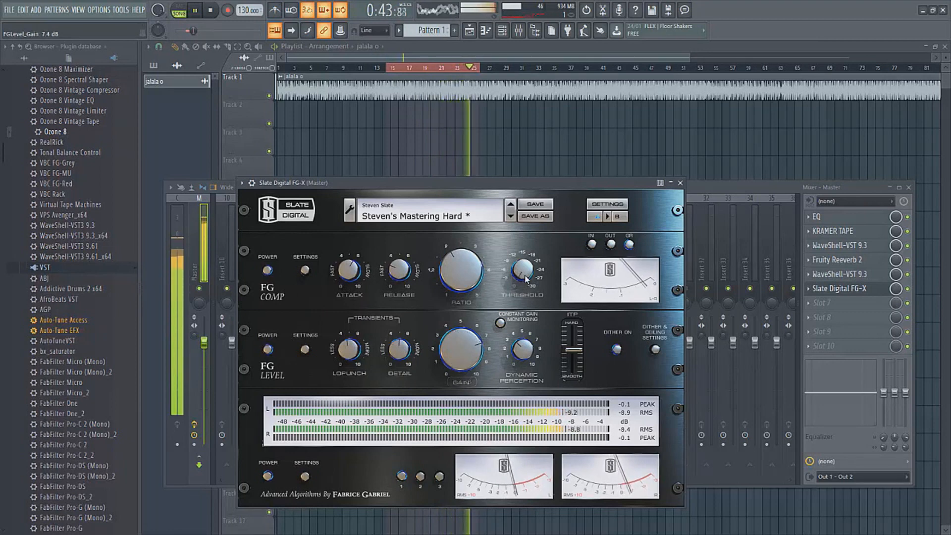
left_click_drag(525, 278, 524, 274)
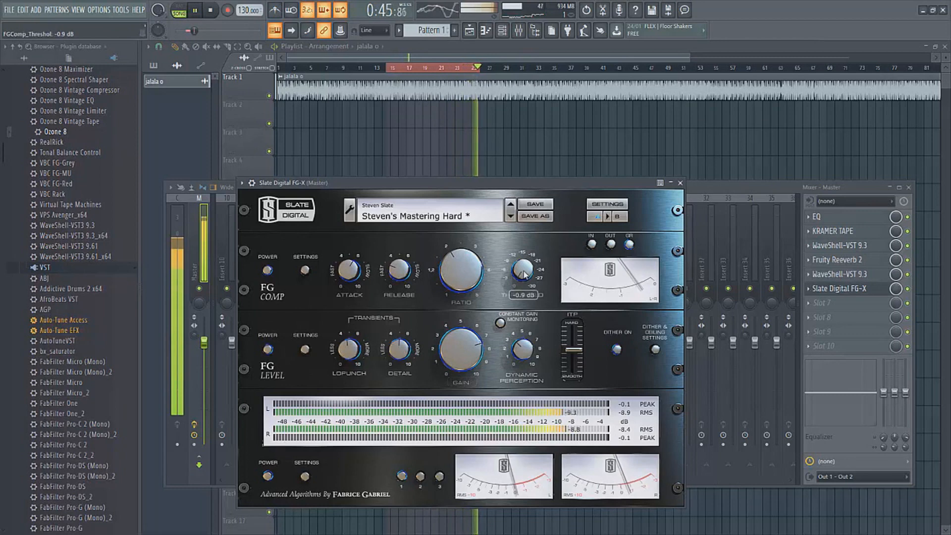
left_click_drag(450, 351, 452, 333)
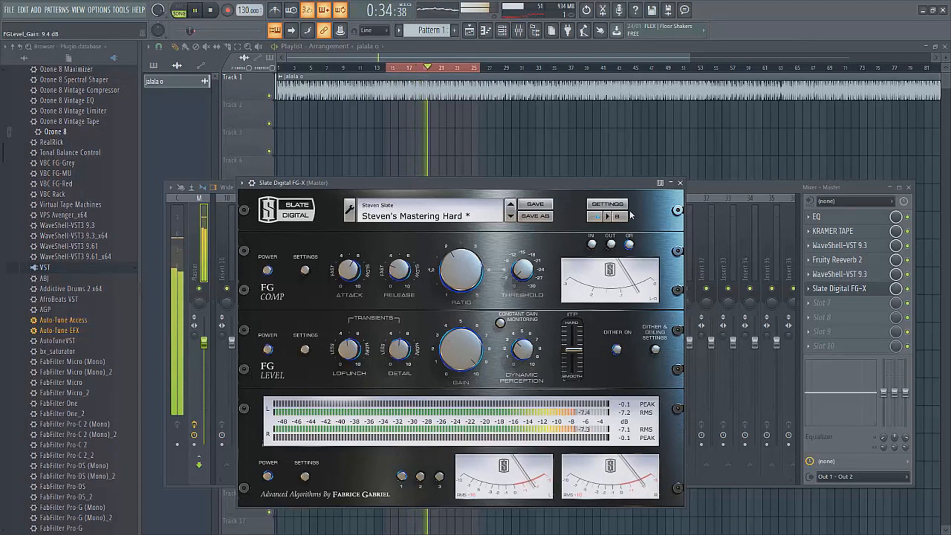
left_click(680, 183)
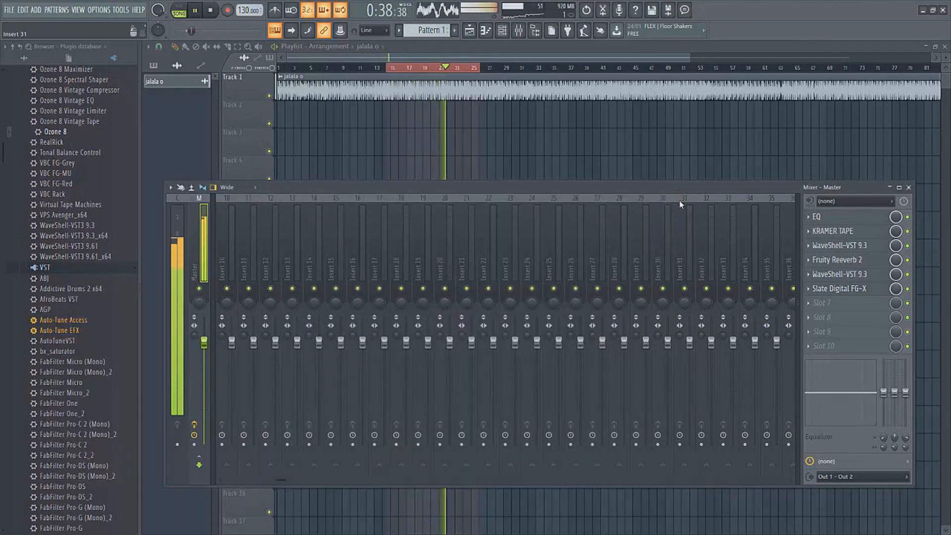
Clear the loop selection in the playlist and play the mastered track from near its beginning
key("space")
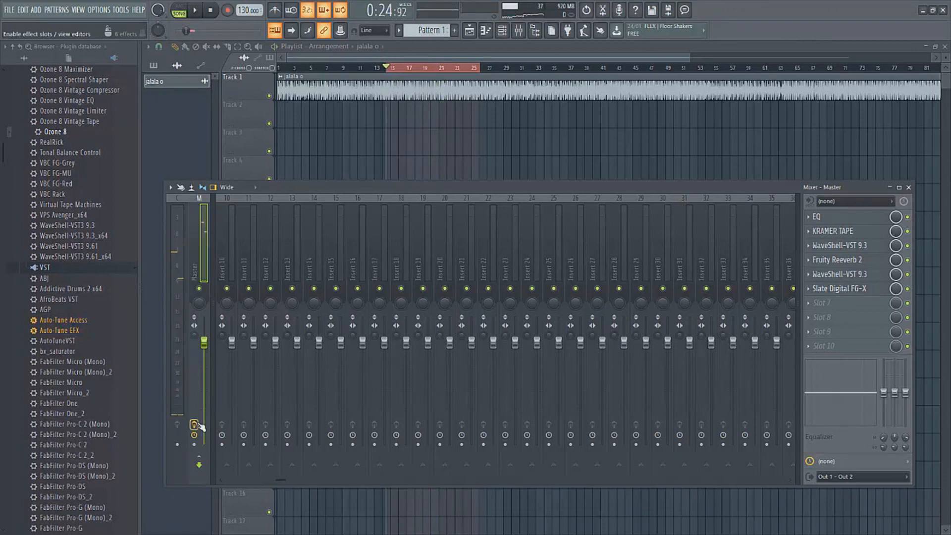
key("space")
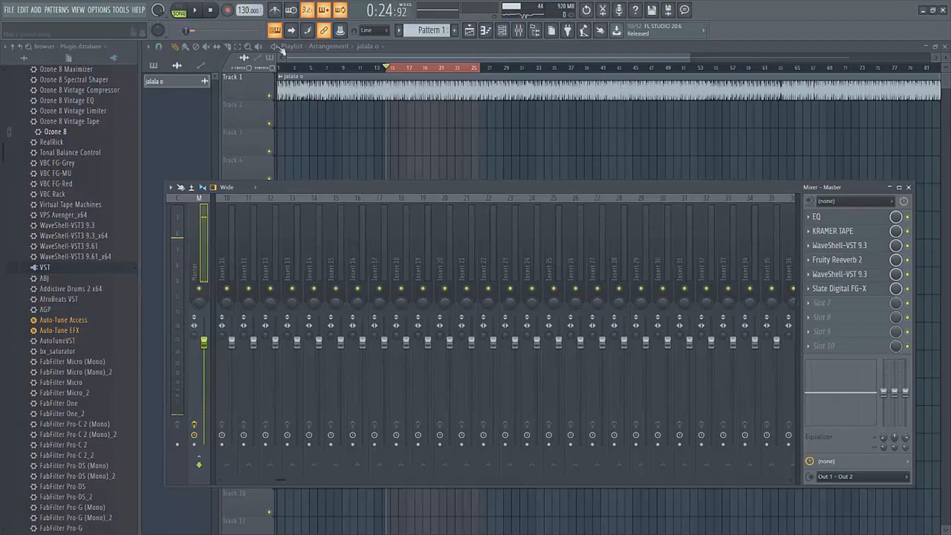
left_click(291, 70)
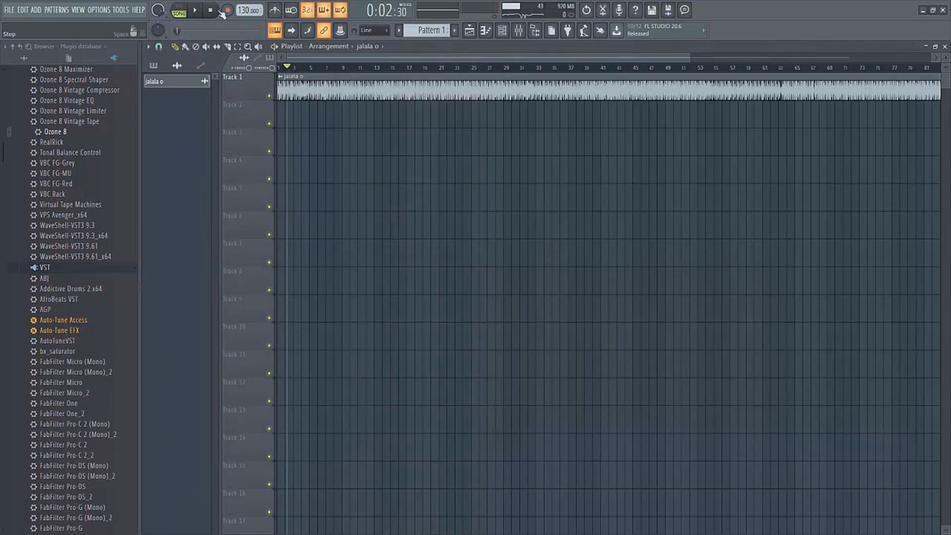
key("space")
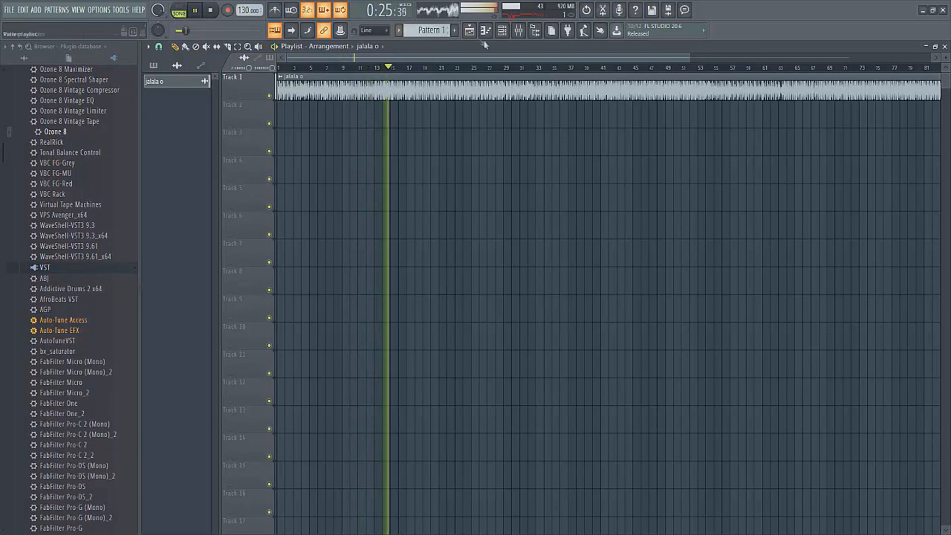
Show the mixer, disable the Master's effect slots, and play the unprocessed track from the start for comparison
left_click(518, 31)
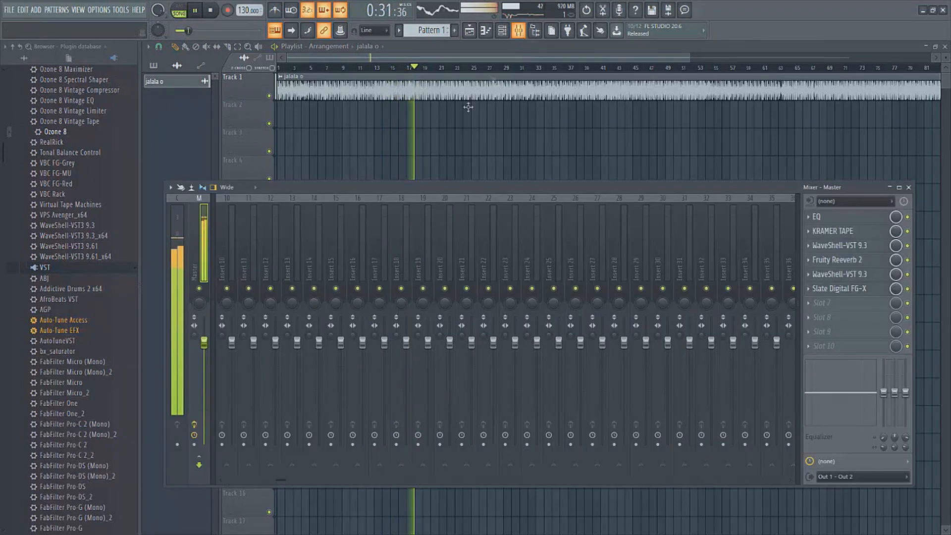
key("space")
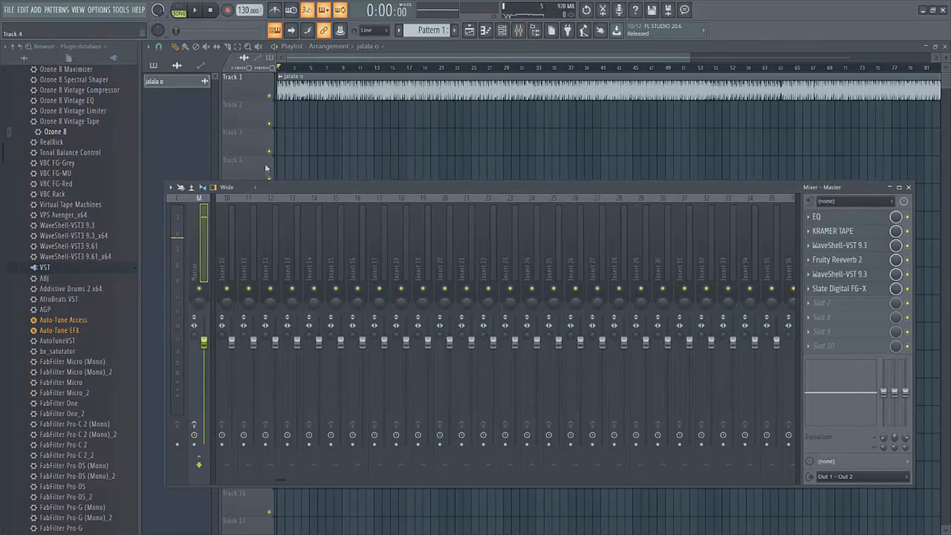
left_click(197, 11)
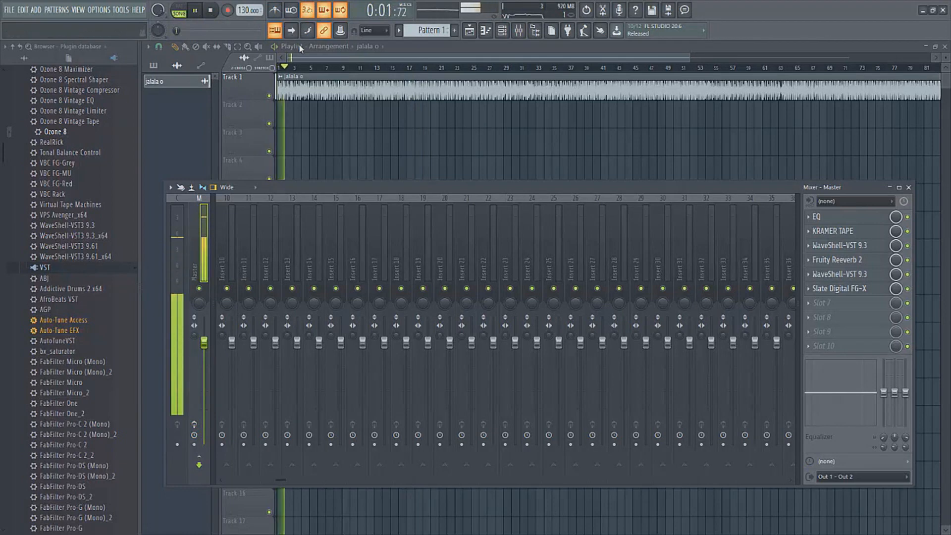